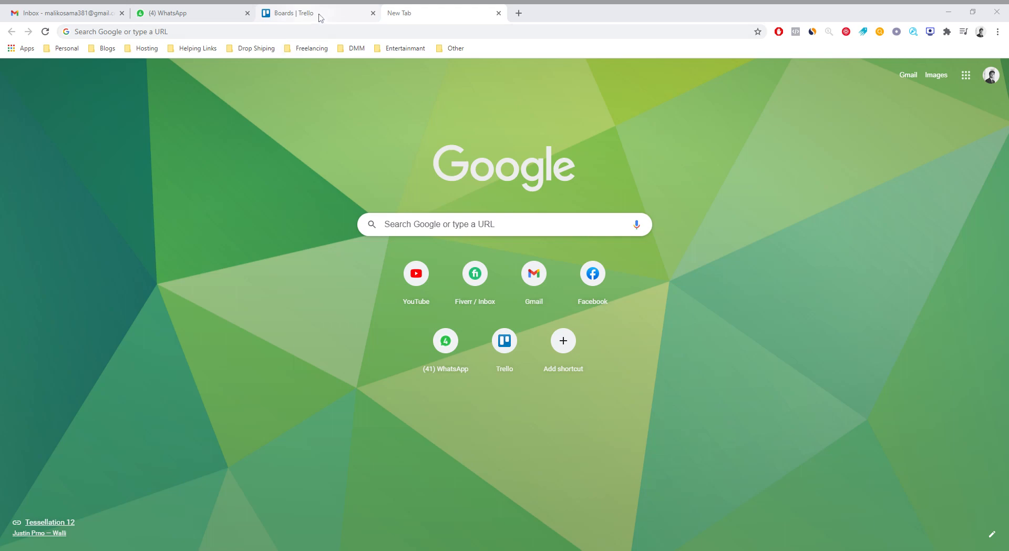
Switch to the Trello boards page and open the Personal board.
left_click(319, 17)
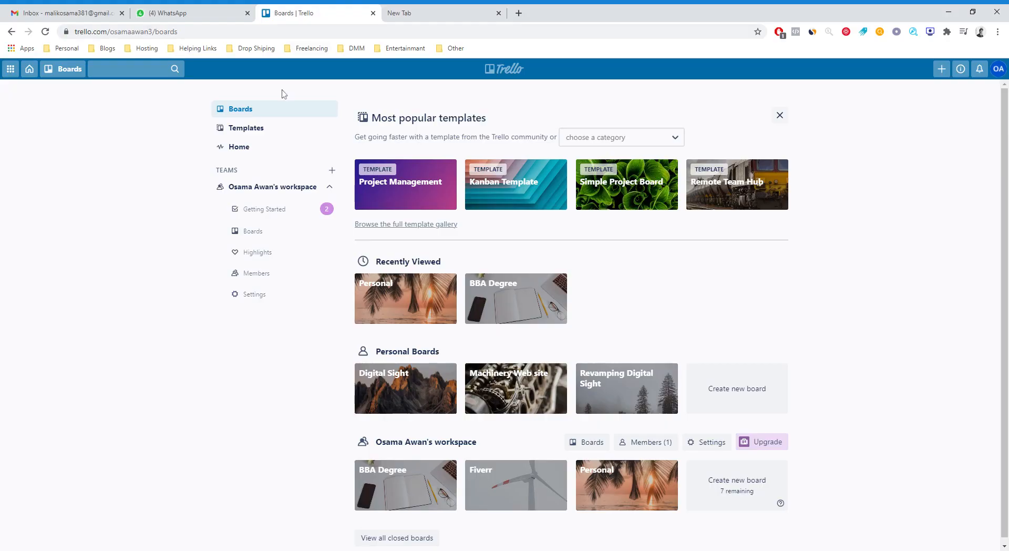
left_click(14, 75)
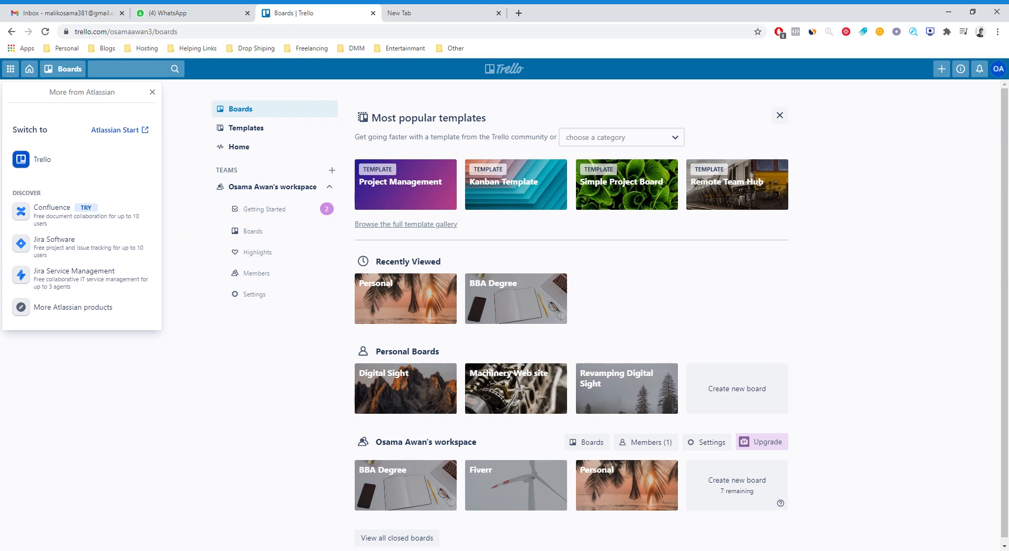
left_click(185, 265)
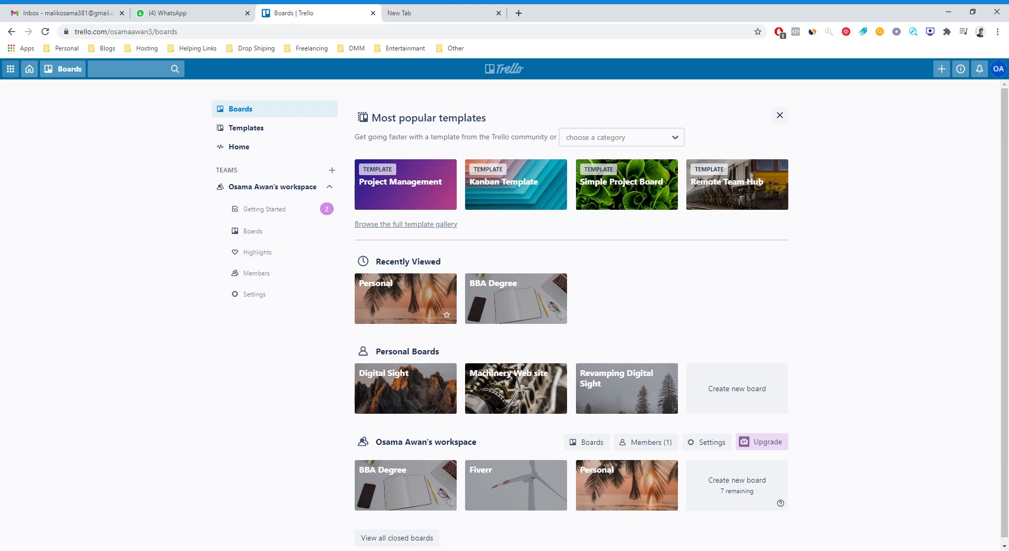
left_click(390, 306)
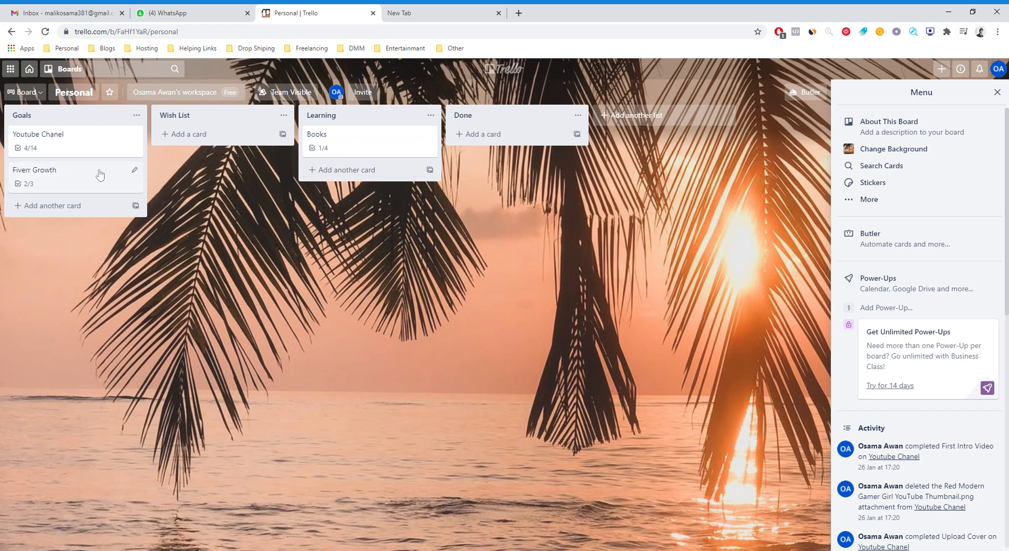
Mark the Trello item complete in the Youtube Chanel card's Uploading Content checklist and close the card.
left_click(110, 153)
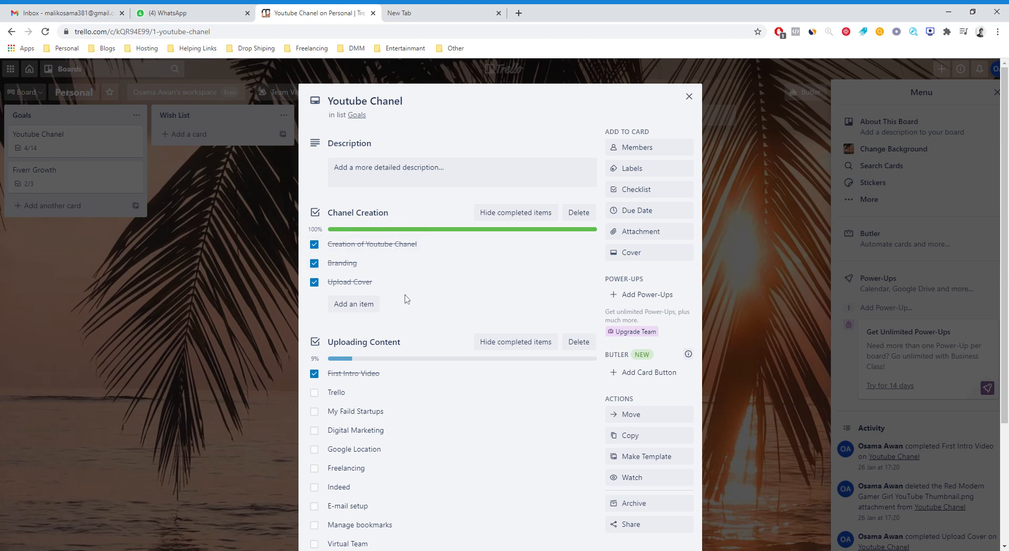
scroll(451, 304, "down", 2)
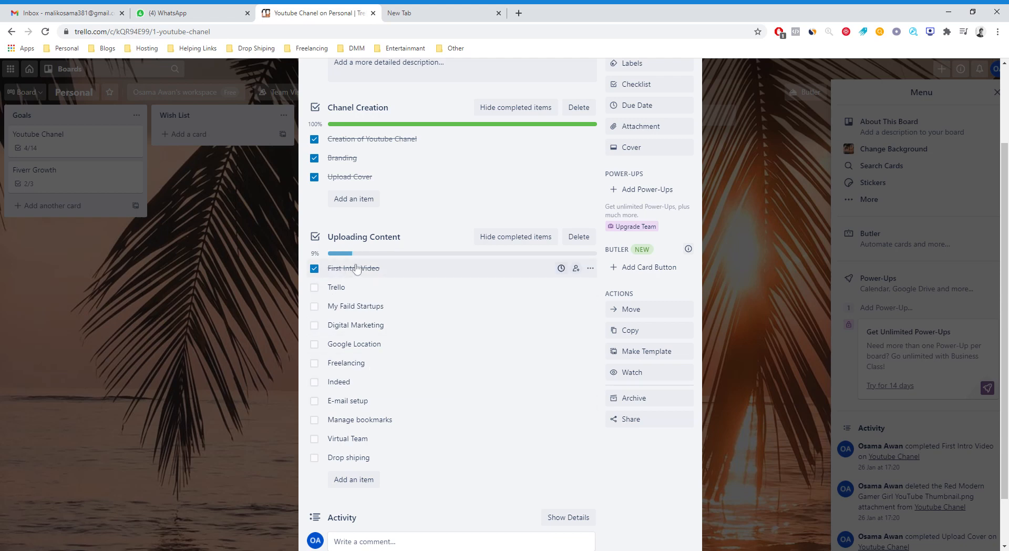
left_click(315, 287)
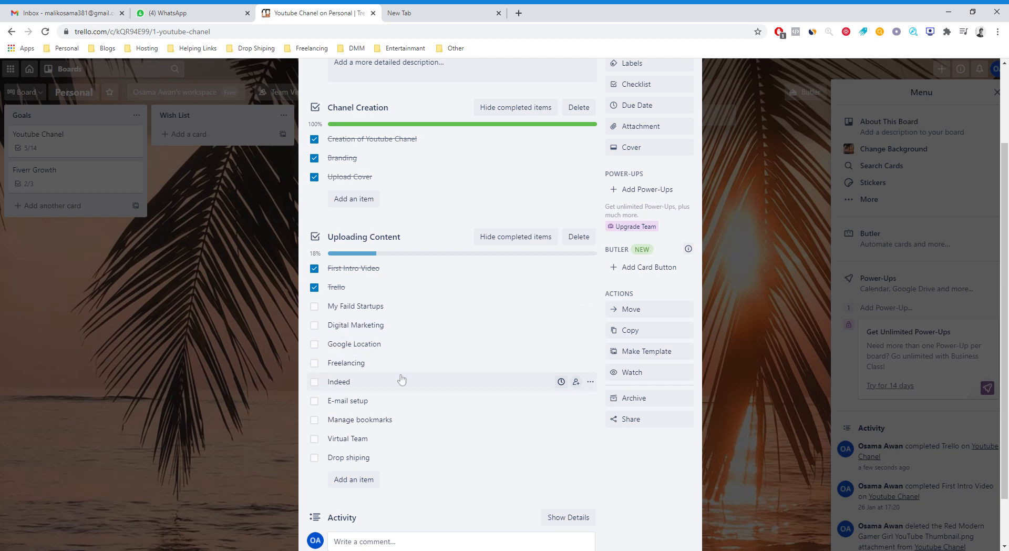
scroll(524, 503, "down", 2)
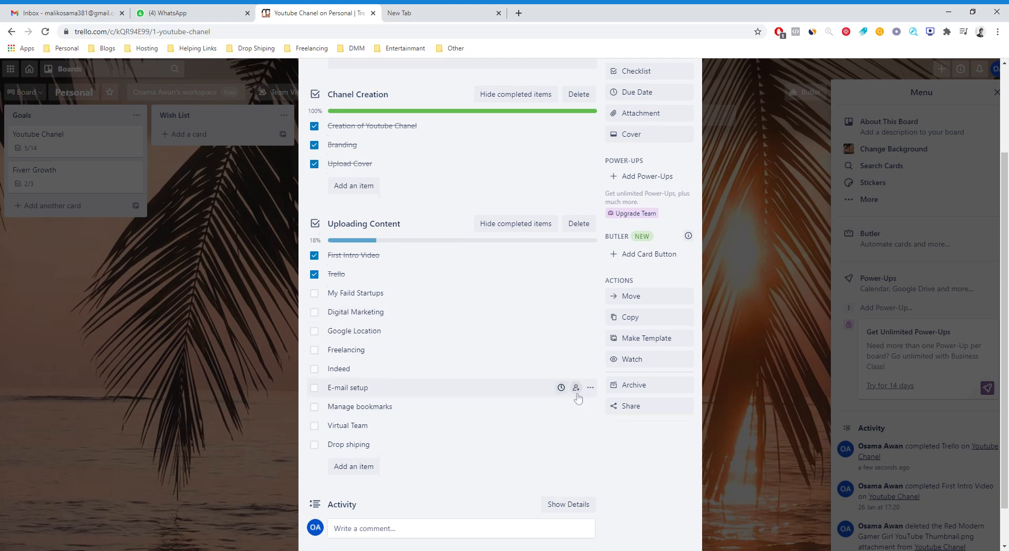
scroll(644, 476, "up", 5)
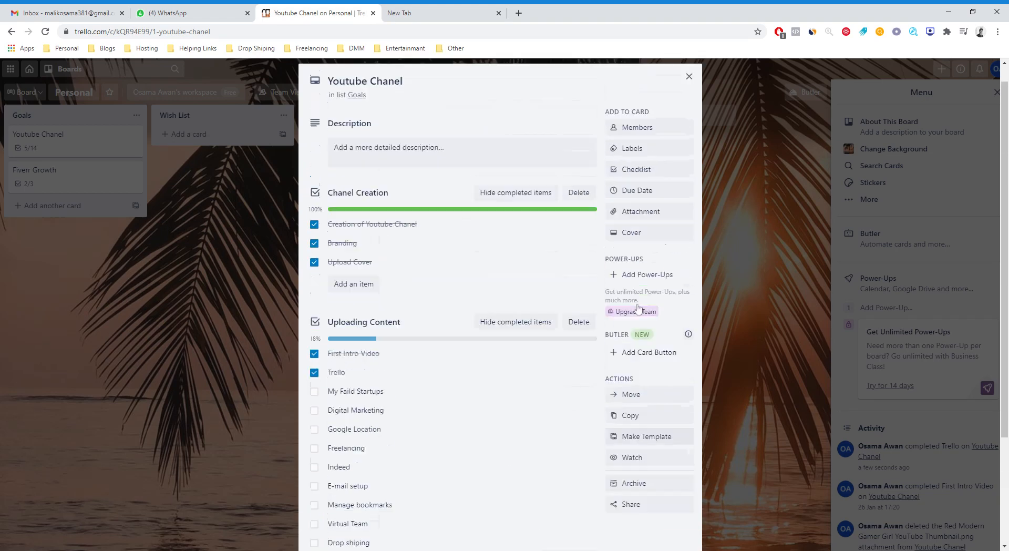
left_click(726, 203)
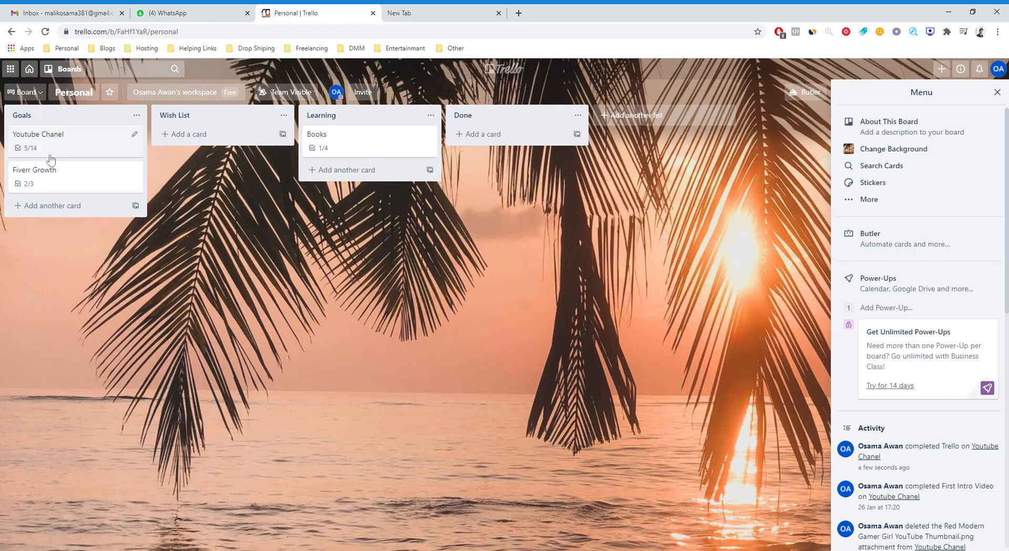
Open the Books card and toggle each of the three unread books in the To be Read checklist complete and back.
left_click(365, 154)
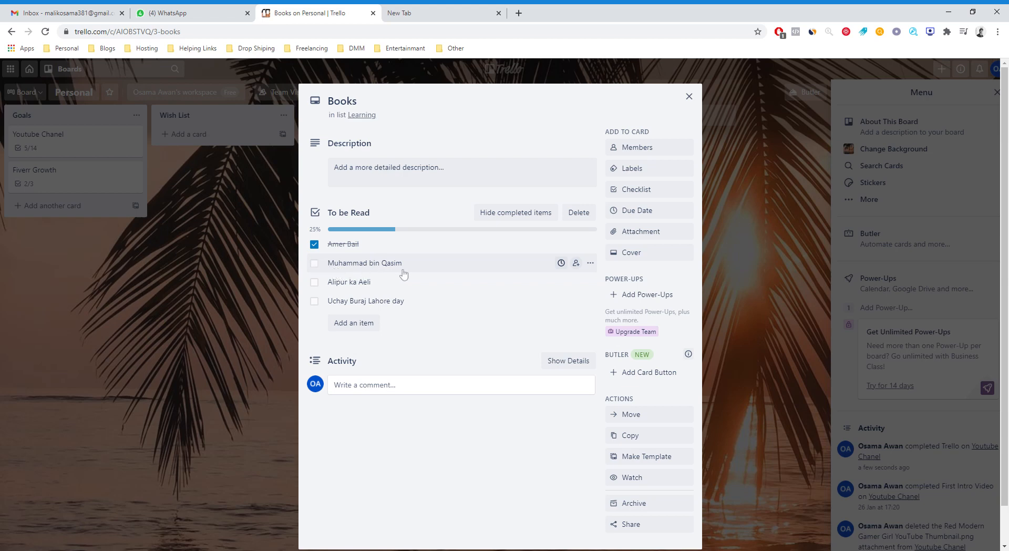
left_click(315, 263)
left_click(315, 266)
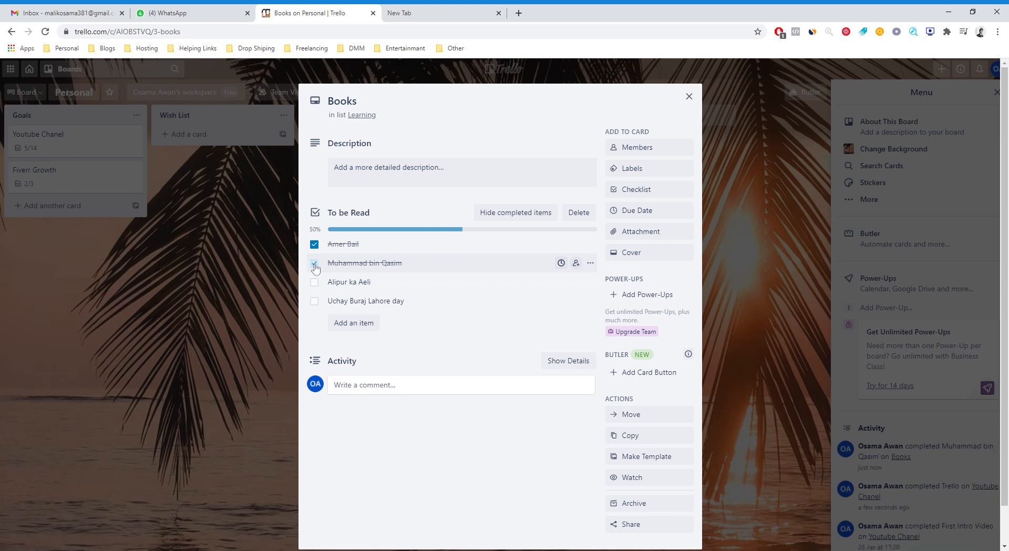
left_click(314, 286)
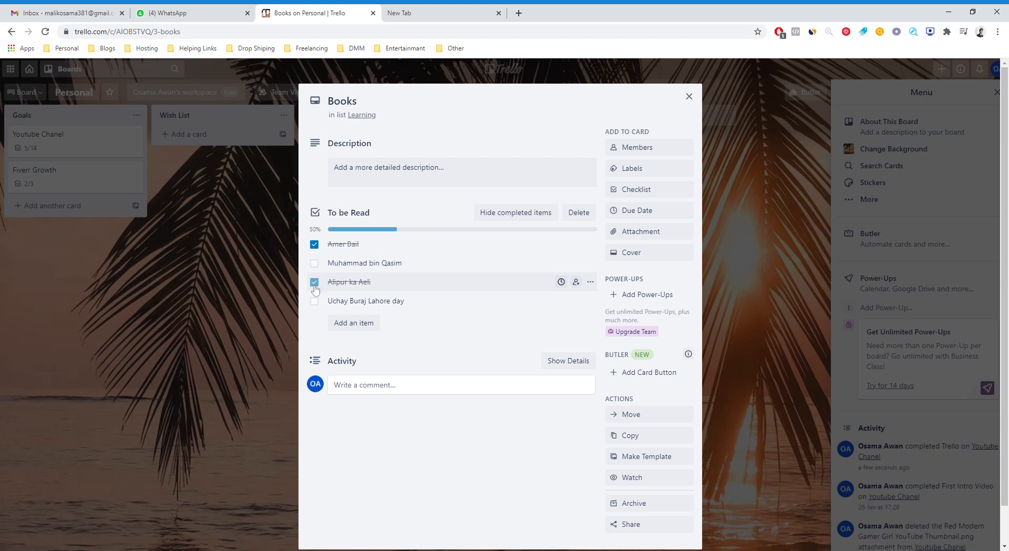
left_click(314, 287)
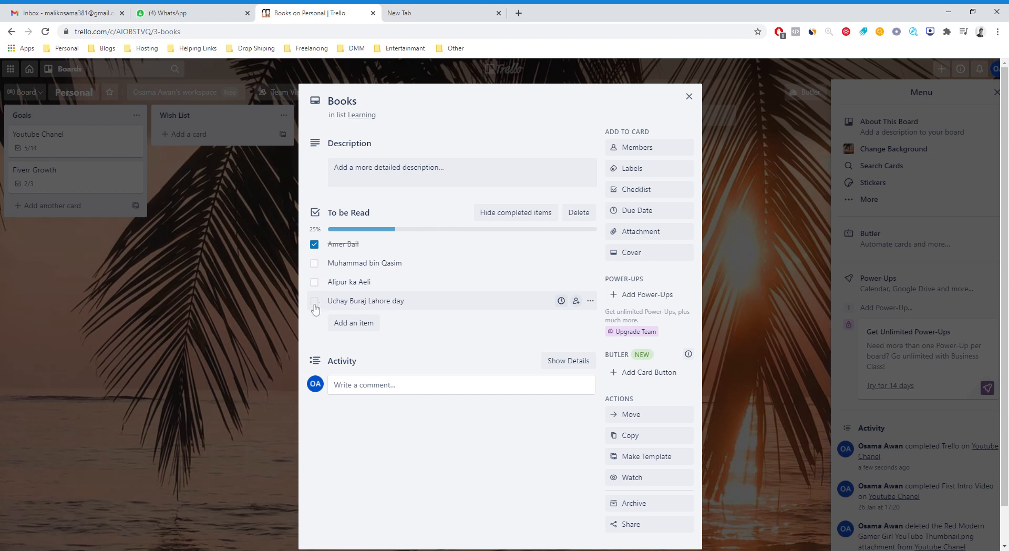
left_click(315, 305)
left_click(315, 305)
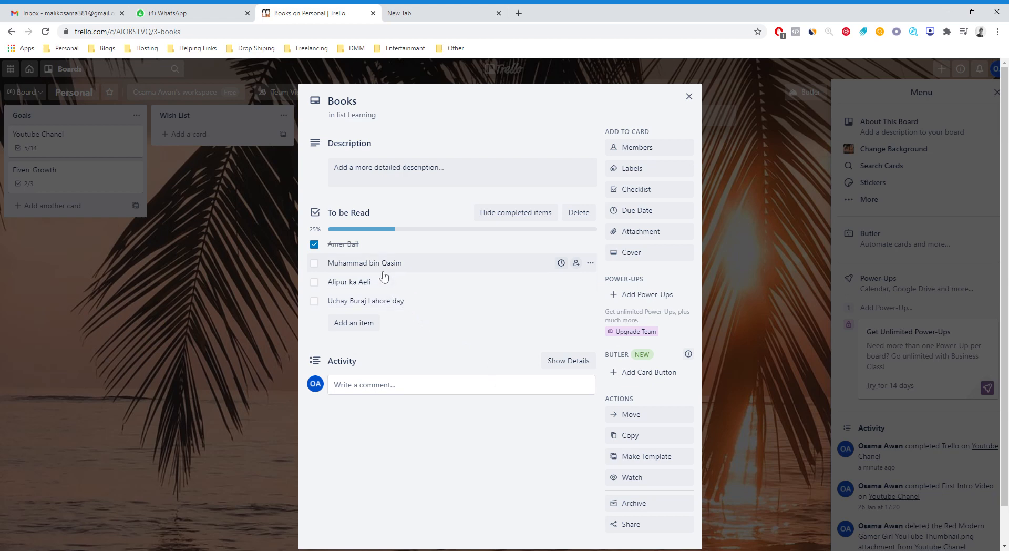
Add an item abc to the To be Read checklist and toggle it complete and back.
left_click(367, 326)
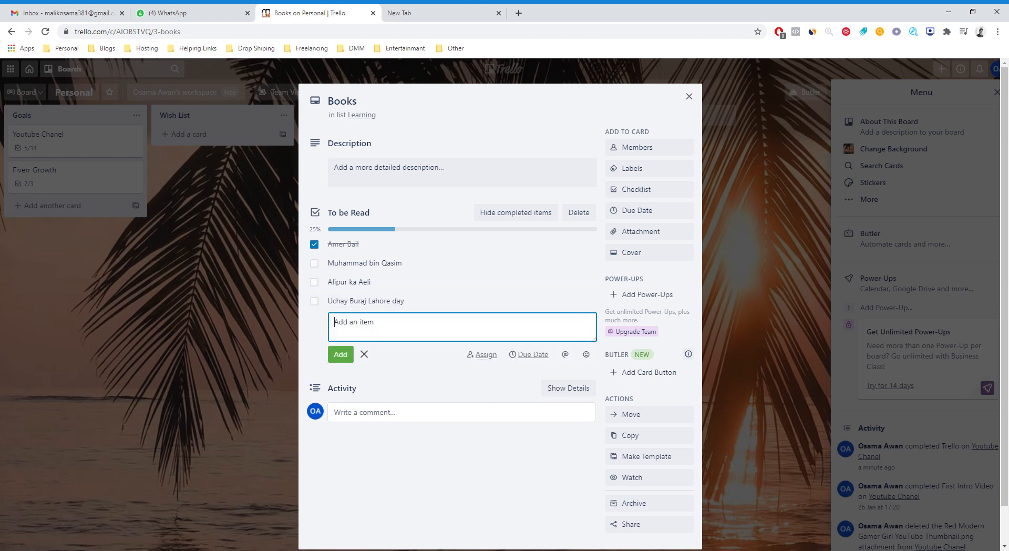
type("abc")
left_click(341, 354)
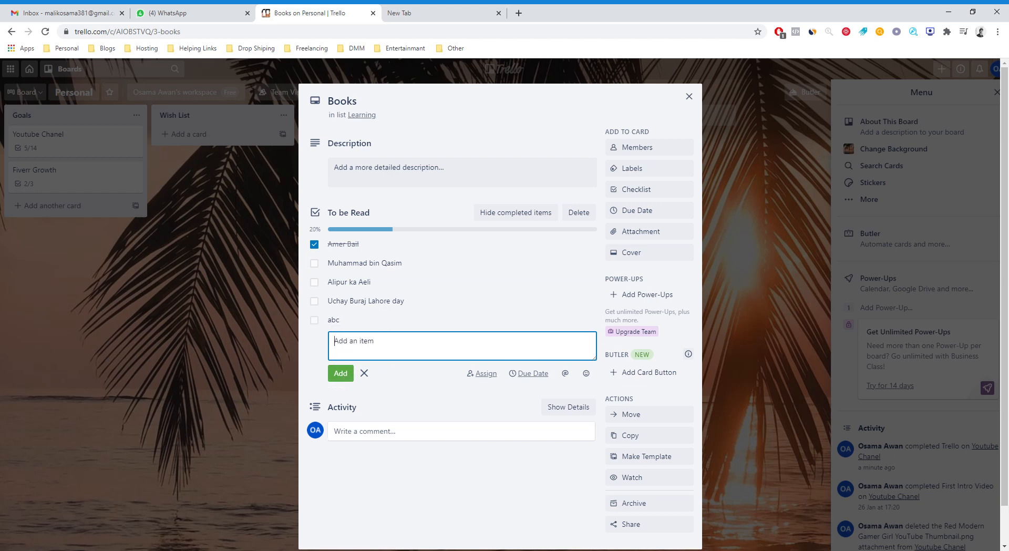
left_click(316, 323)
left_click(316, 322)
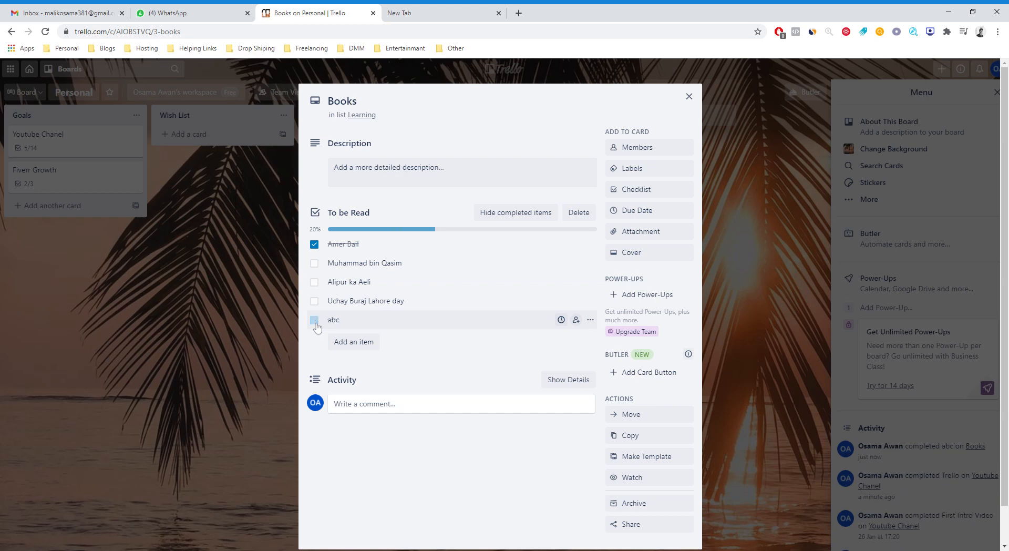
Delete the abc item from the To be Read checklist and close the Books card.
left_click(590, 320)
left_click(604, 381)
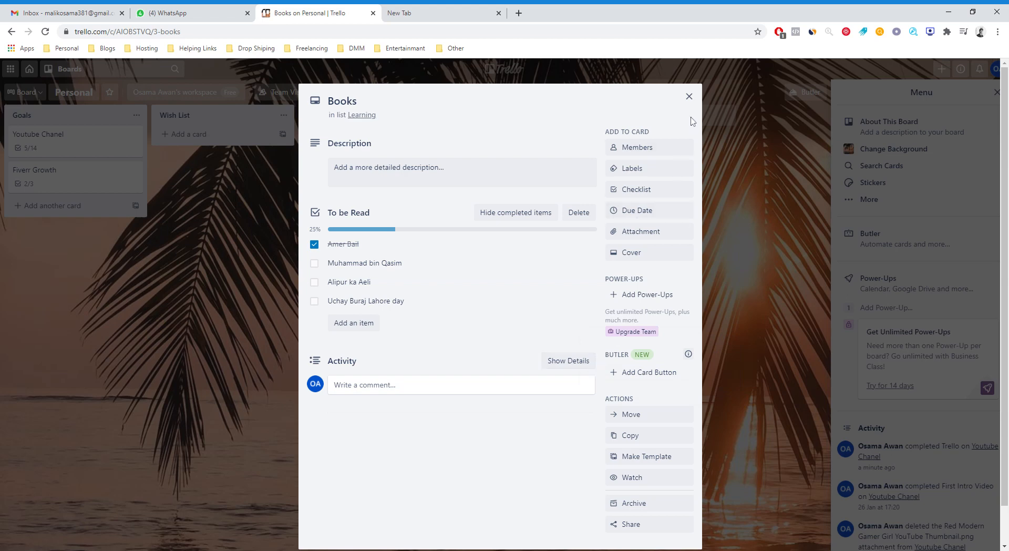
left_click(688, 97)
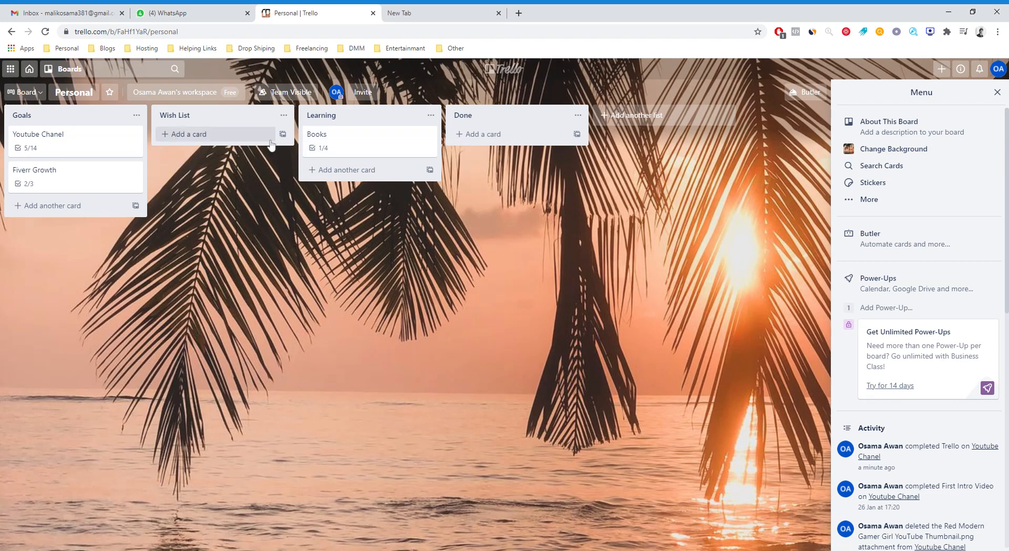
left_click_drag(341, 135, 367, 146)
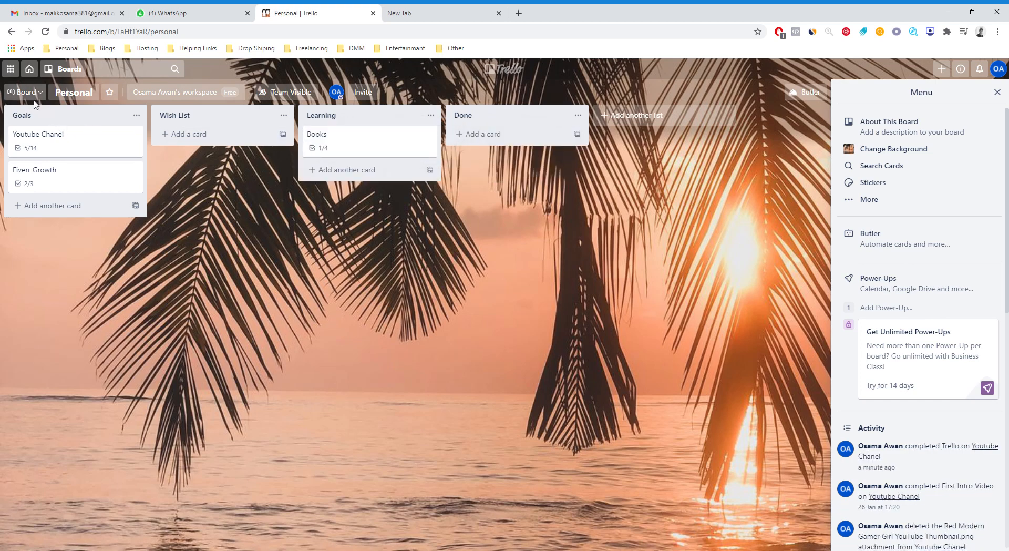
Create a new team-visible board titled abc from the boards overview.
left_click(29, 72)
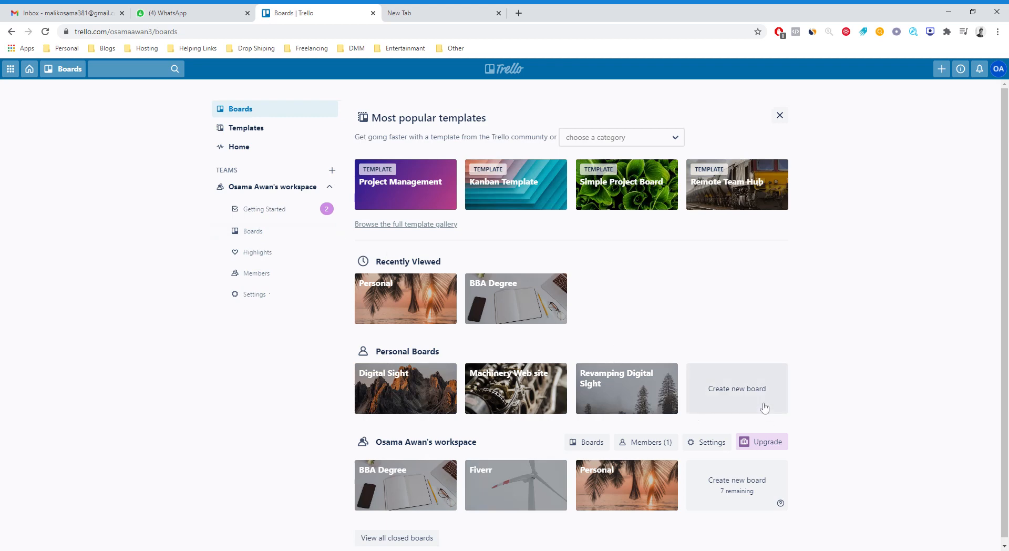
left_click(750, 394)
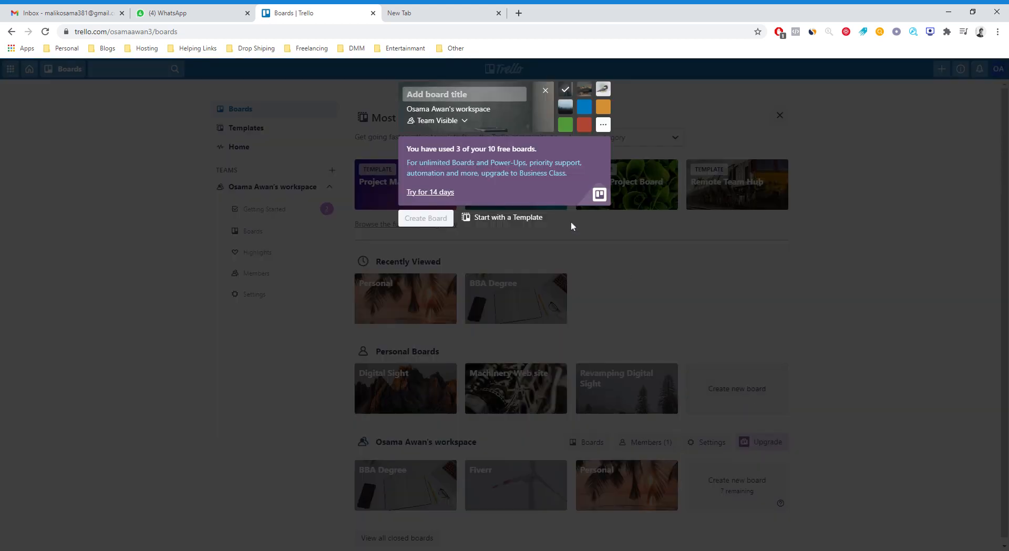
type("a")
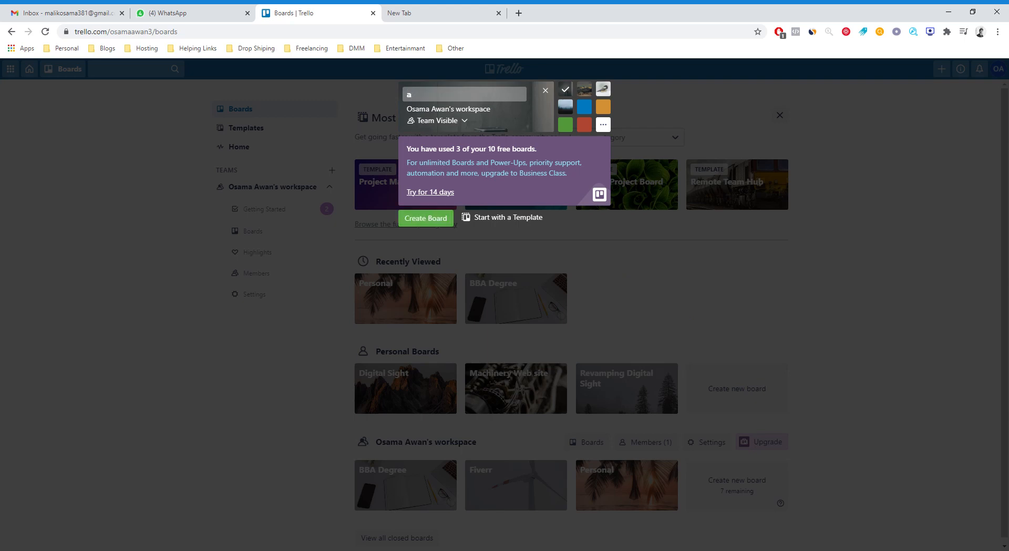
type("bc")
left_click(448, 222)
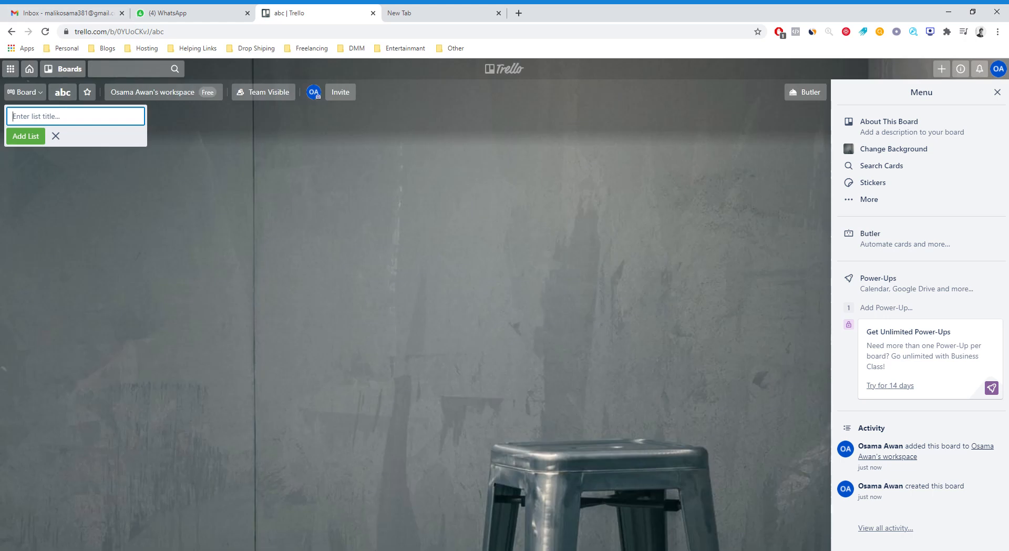
Create an invitation link for the abc board and copy it.
left_click(340, 94)
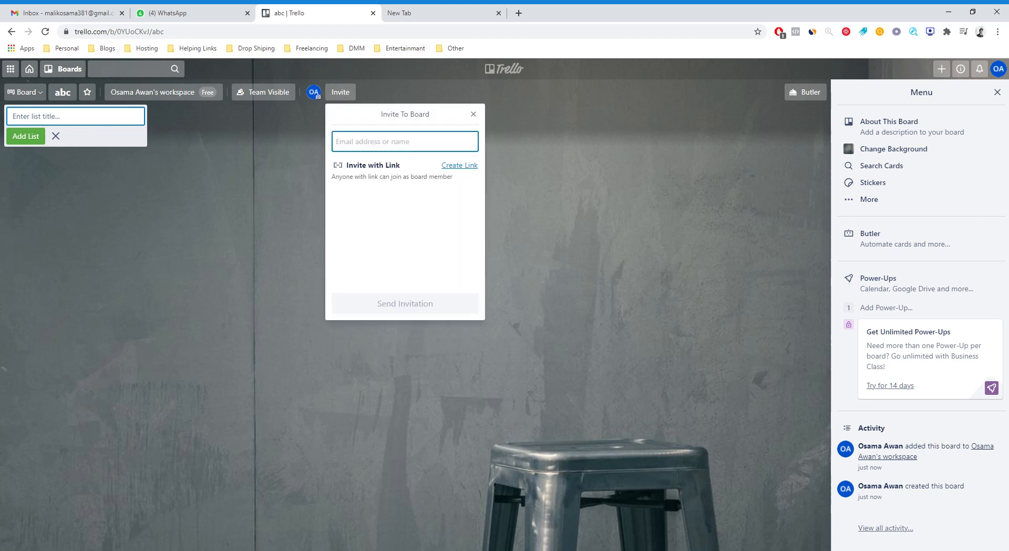
left_click(458, 166)
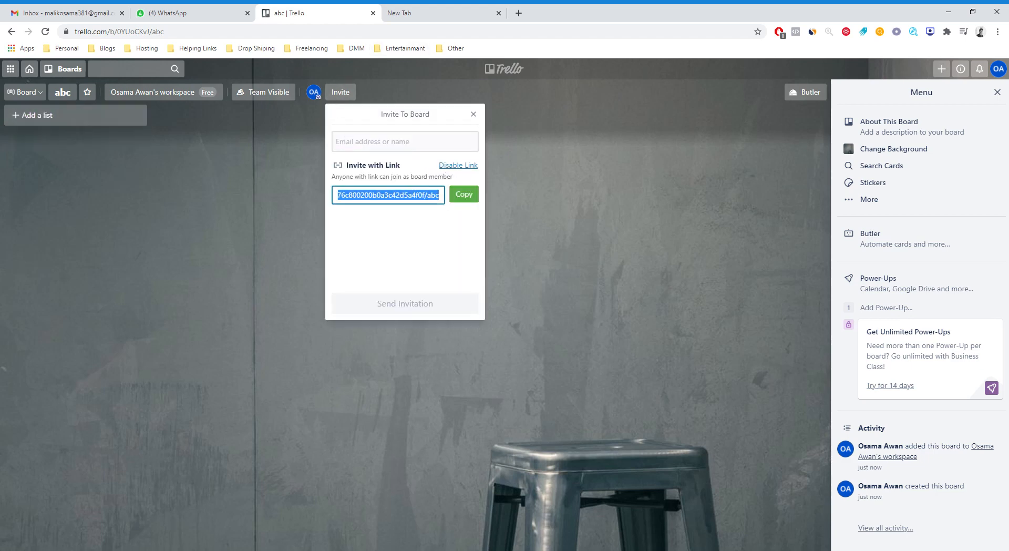
left_click(469, 196)
left_click(512, 142)
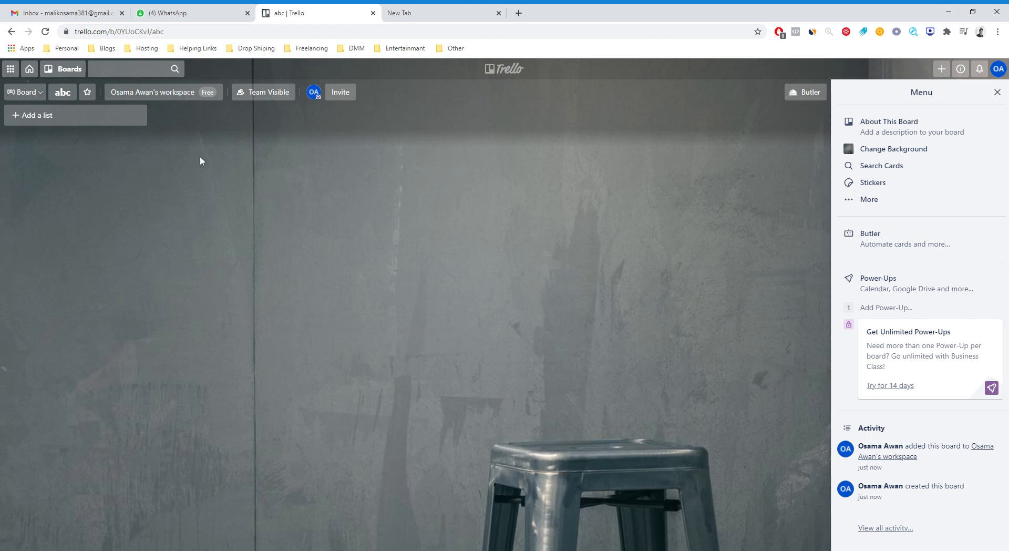
Add two lists titled To Do and Doing to the abc board.
left_click(82, 116)
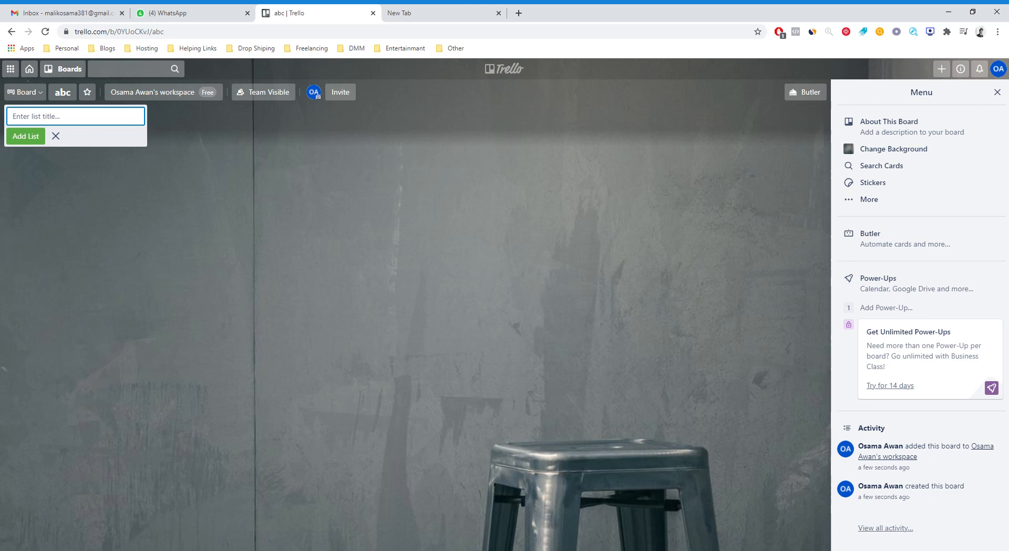
type("To Do")
left_click(32, 137)
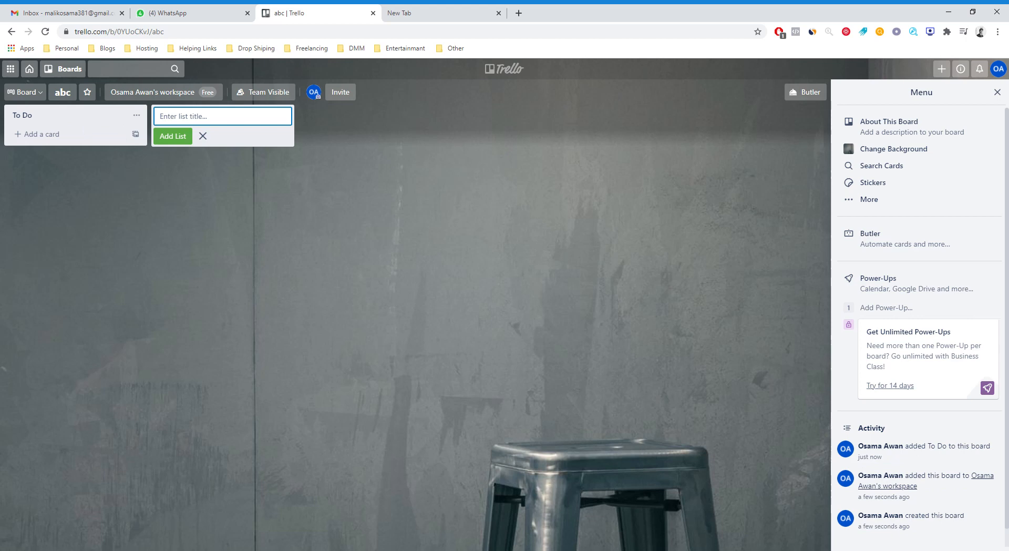
type("Doing")
left_click(178, 142)
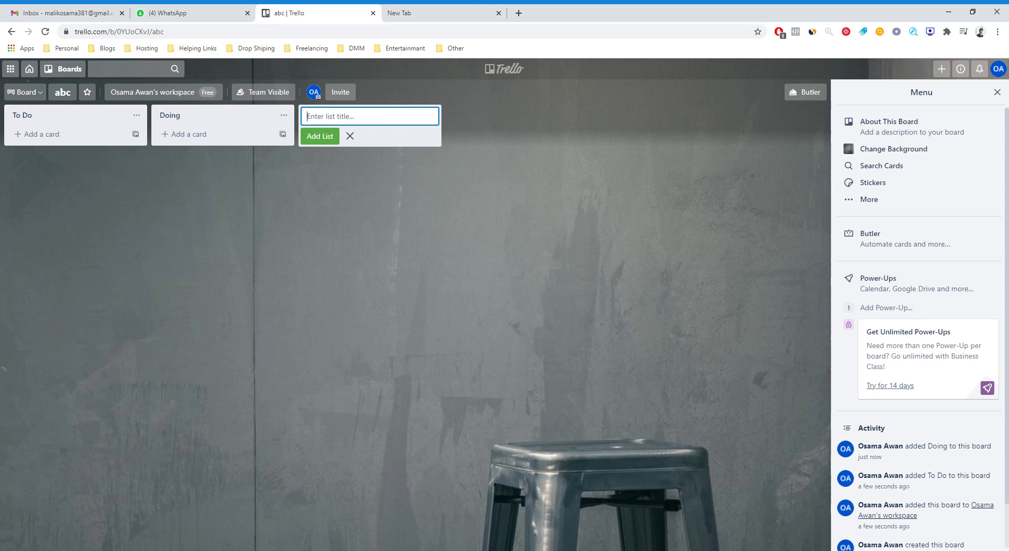
Add a third list titled Under review to the abc board.
type("Undder review")
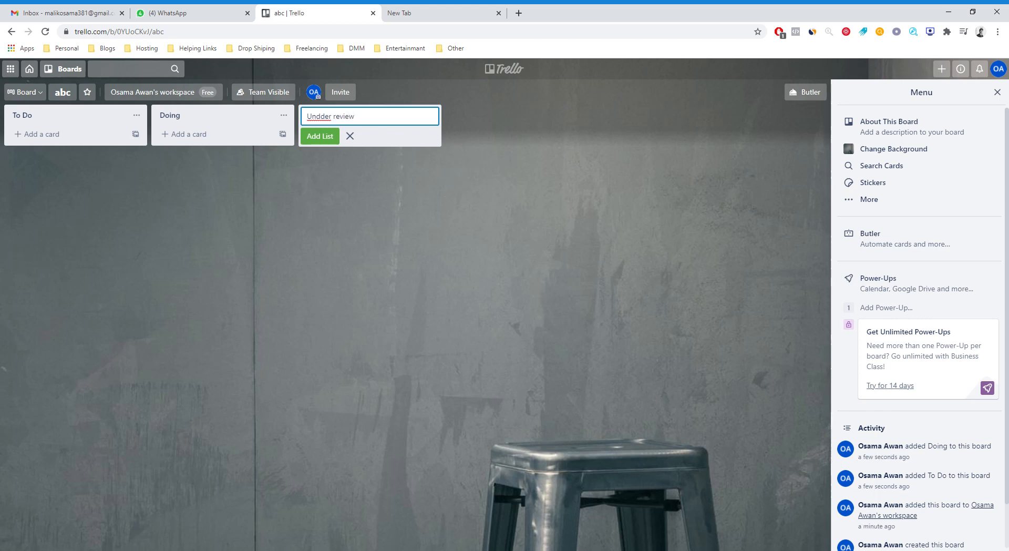
double_click(318, 117)
type("Under")
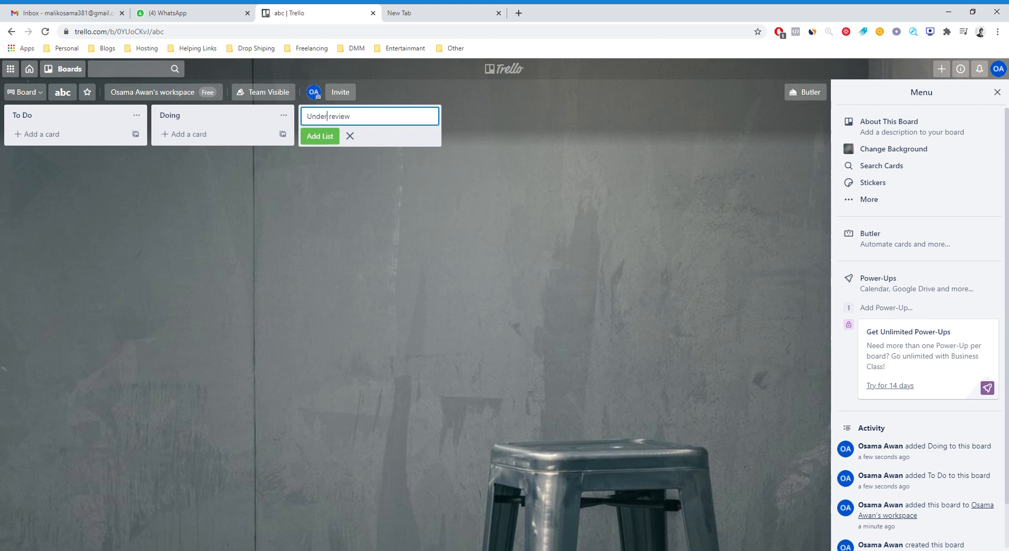
left_click(326, 139)
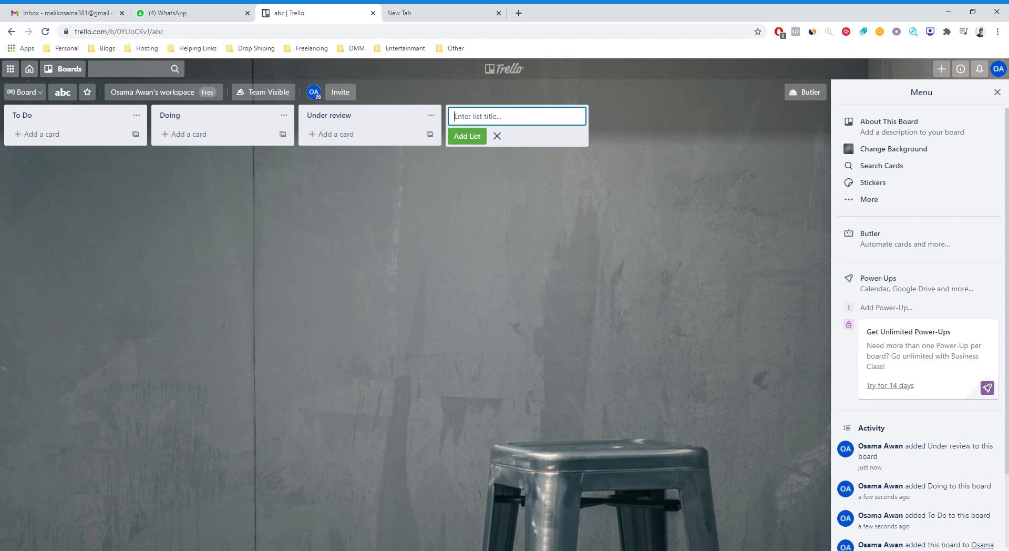
Add two more lists titled road lock and done to the abc board.
type("road")
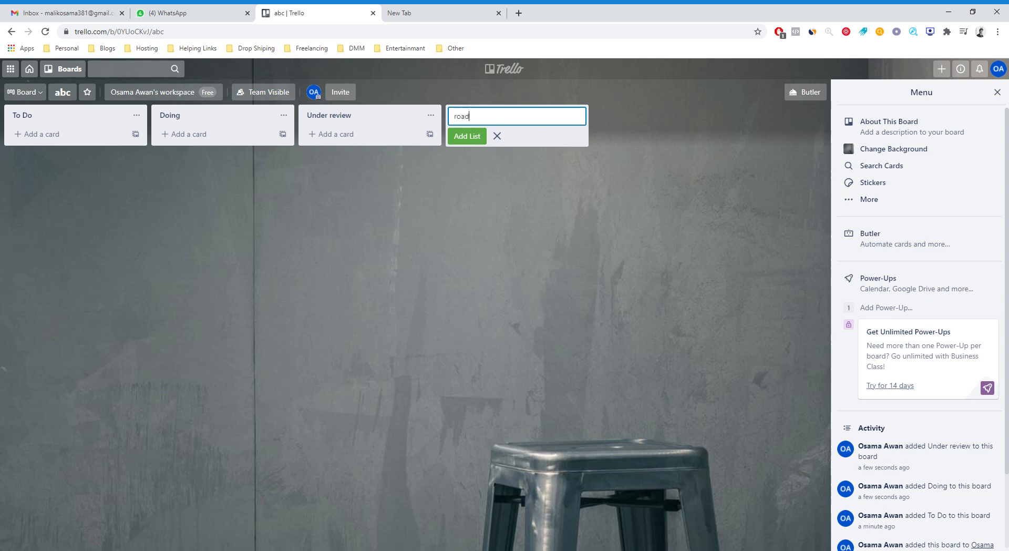
type(" lock")
left_click(464, 138)
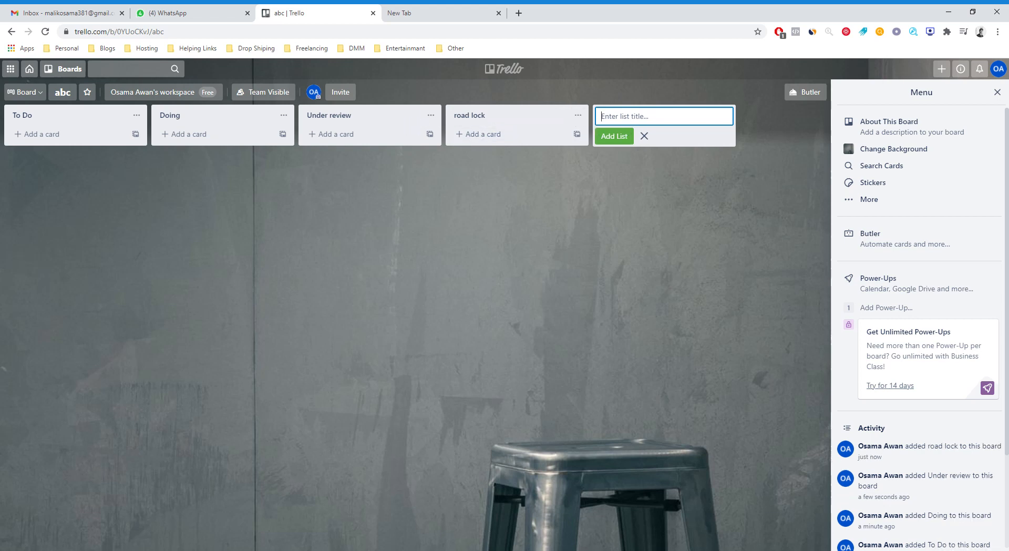
type("d")
type("ne")
left_click(613, 138)
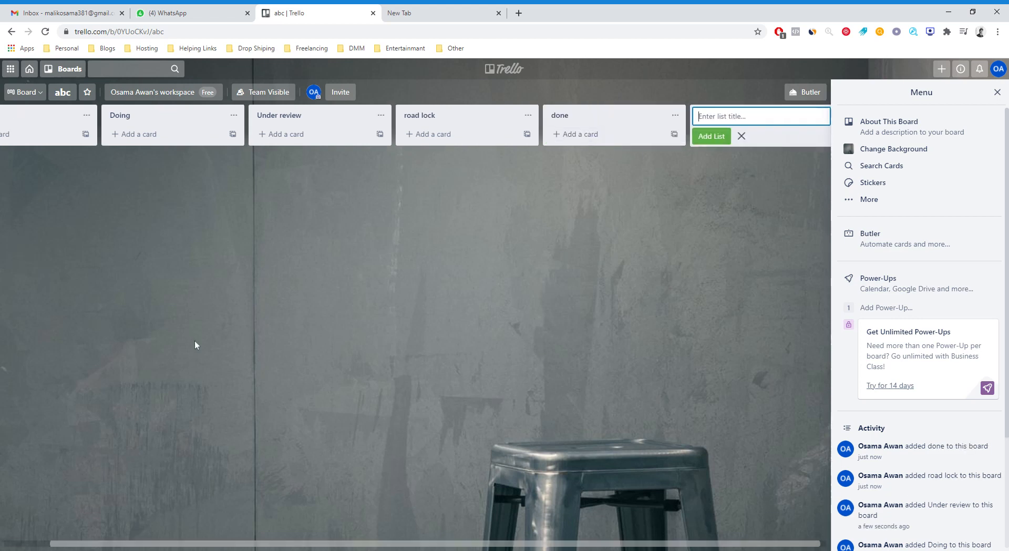
Add a card titled "marketing campaign for shoes" to the To Do list.
left_click_drag(345, 544, 284, 541)
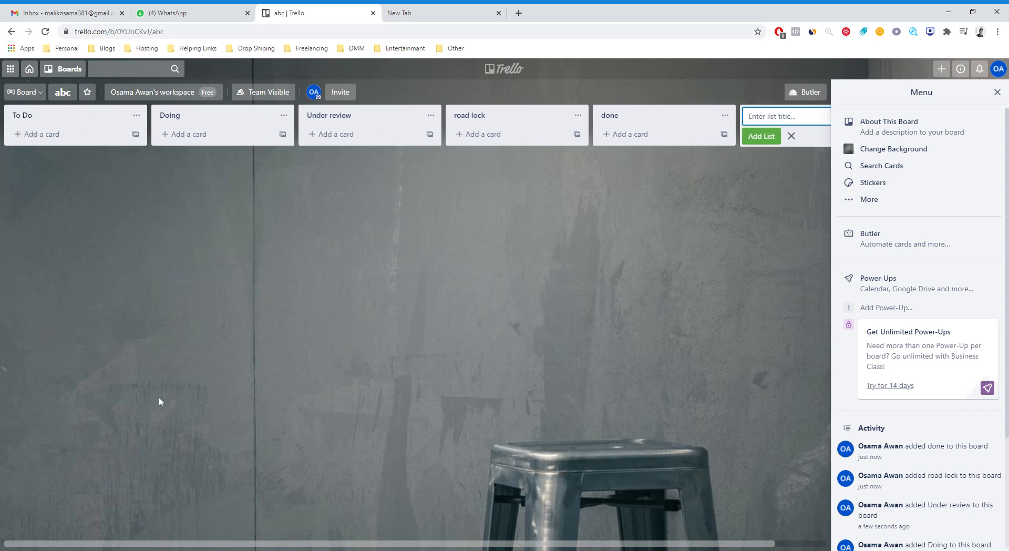
left_click(55, 131)
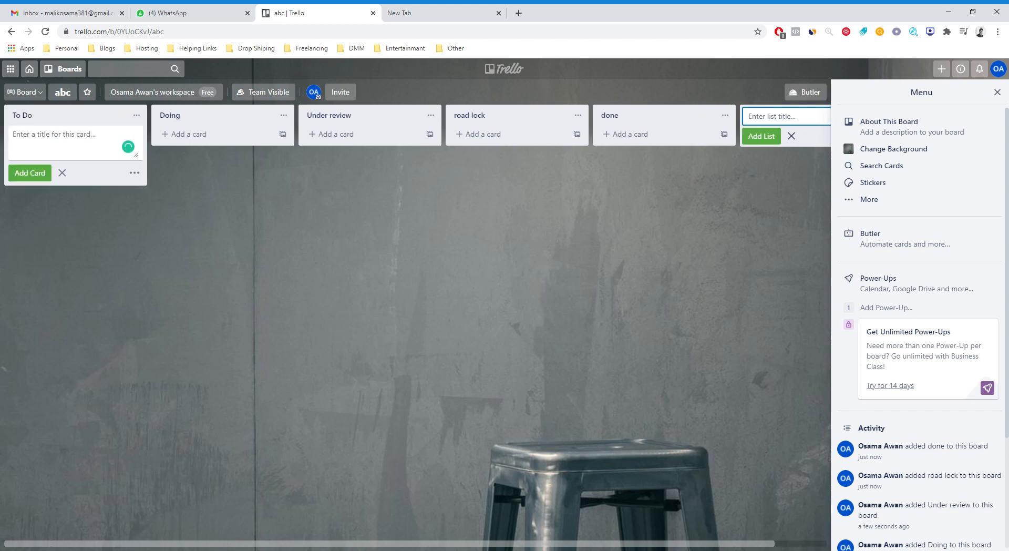
type("mar")
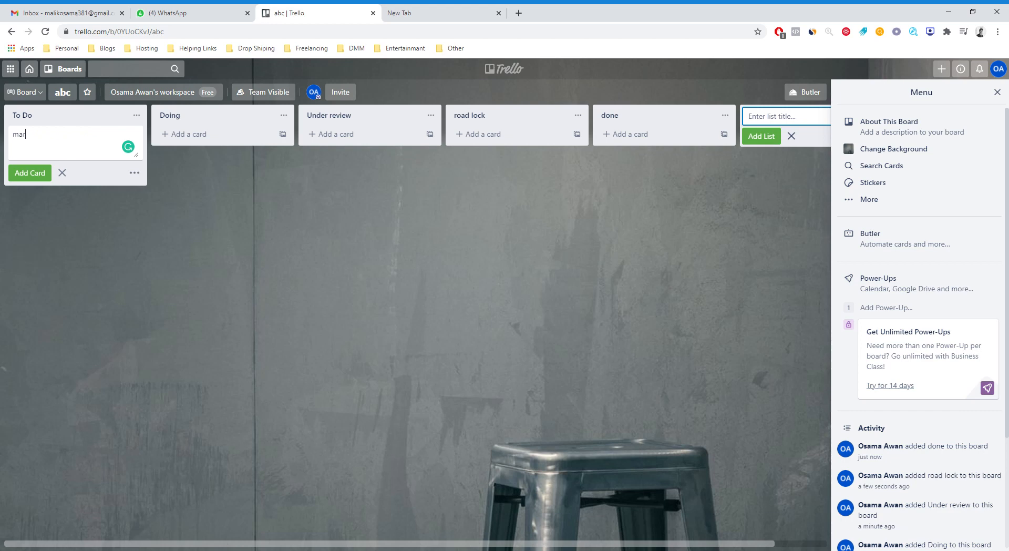
type("keting camaign for")
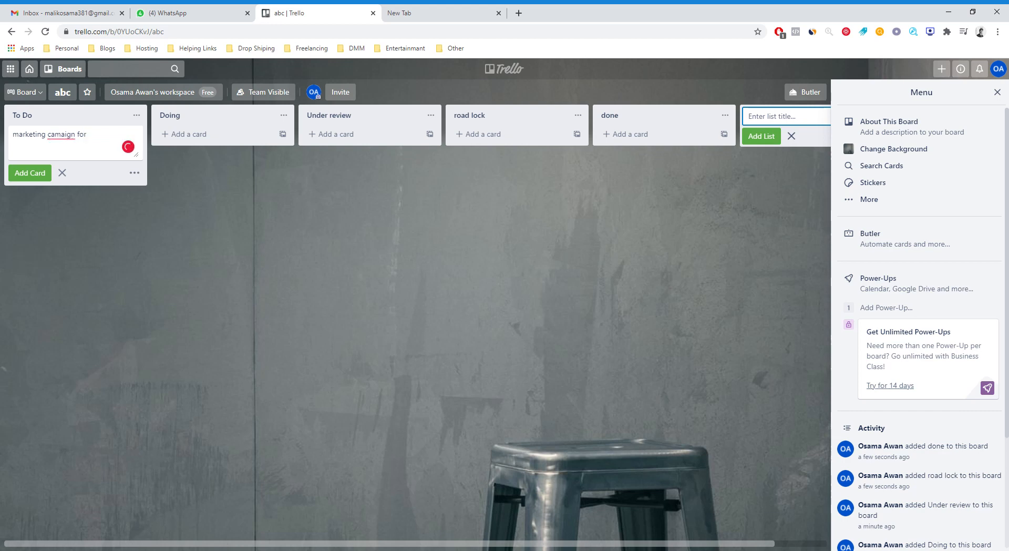
type(" shoes")
mouse_move(62, 134)
left_click(61, 152)
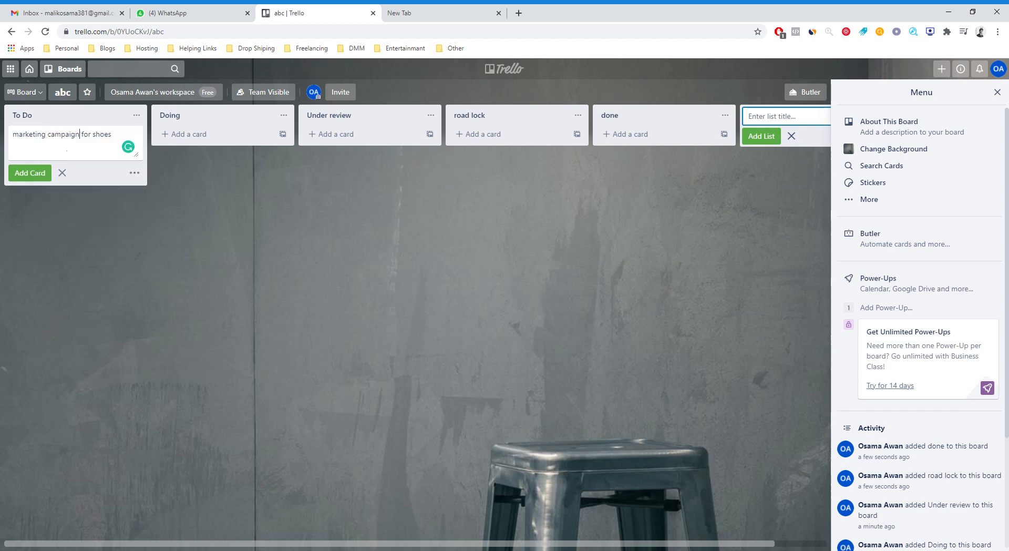
left_click(34, 176)
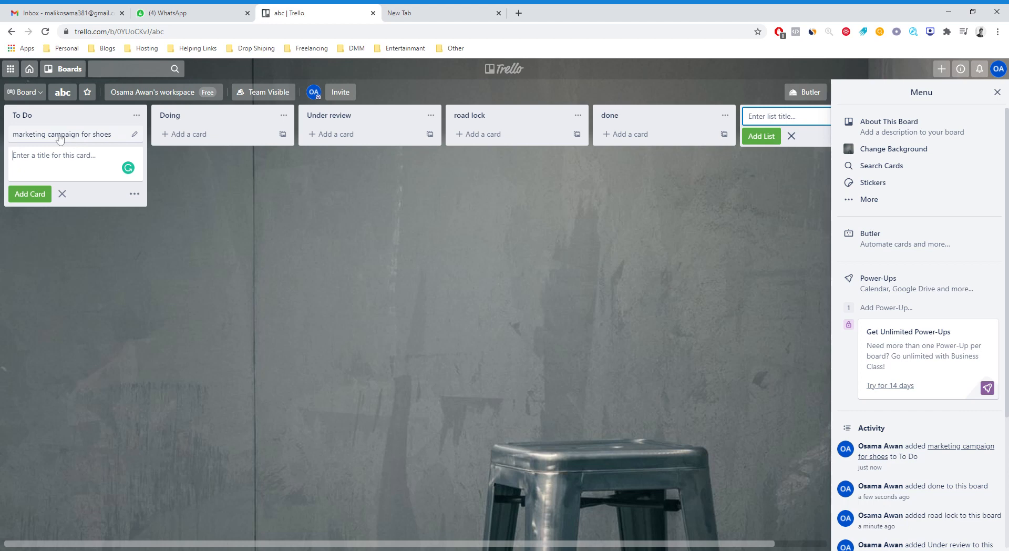
Move the marketing campaign for shoes card from To Do to Doing and on to Under review.
left_click_drag(60, 137, 211, 141)
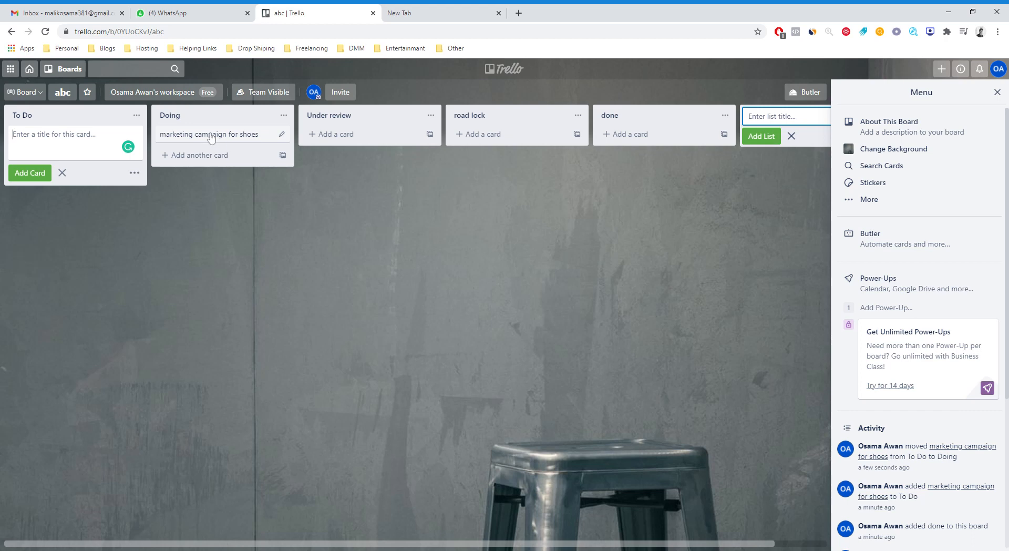
left_click_drag(211, 138, 362, 132)
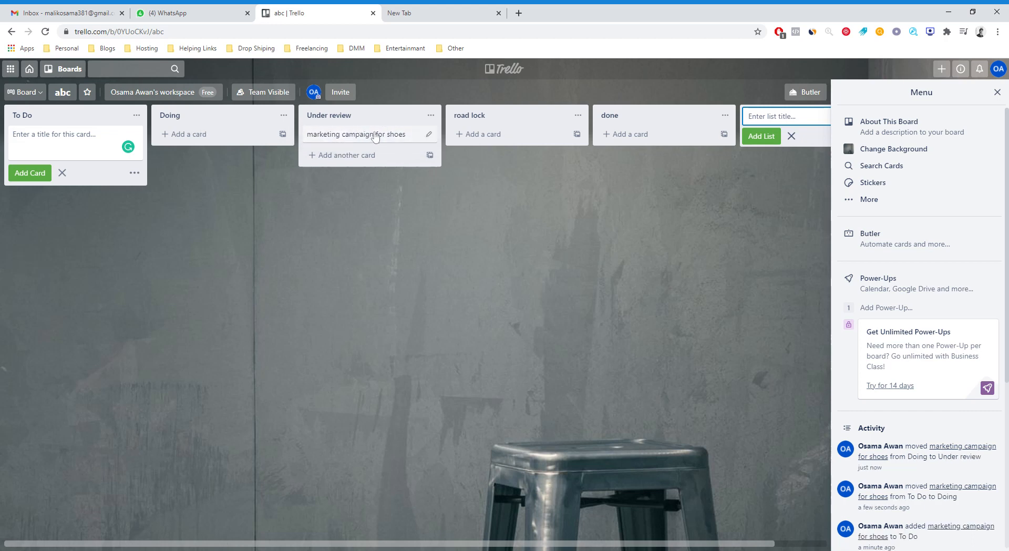
left_click(426, 137)
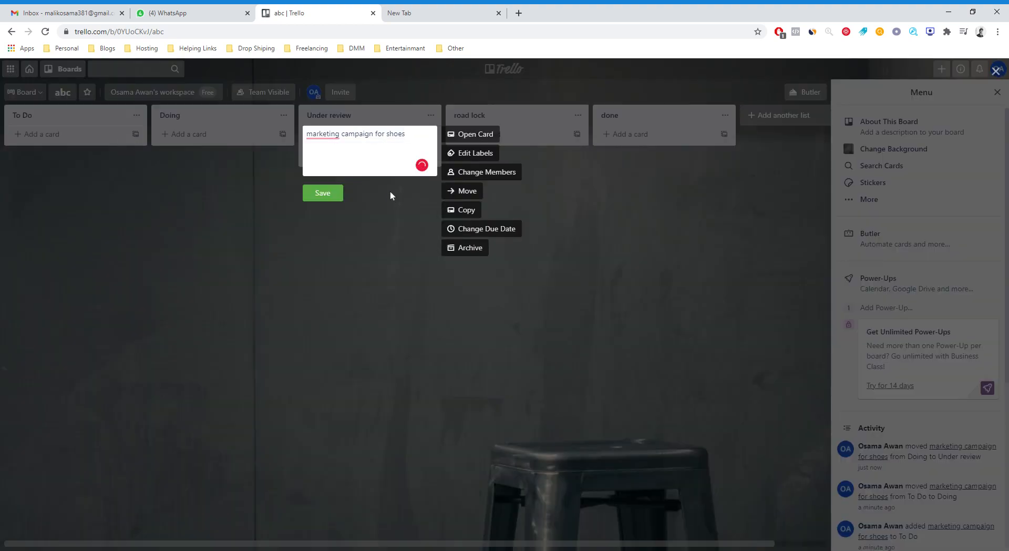
mouse_move(324, 136)
left_click(391, 232)
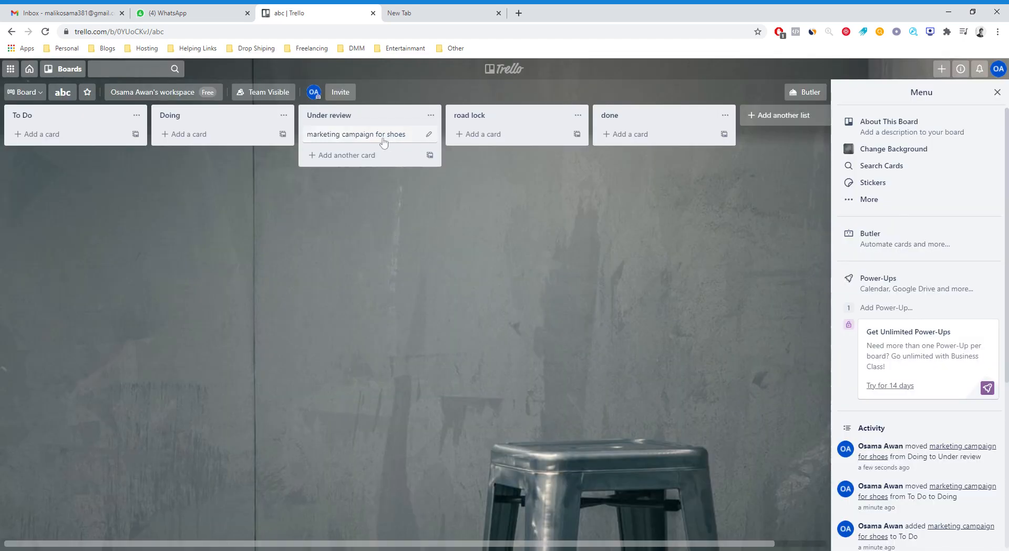
Post the comment "done" on the marketing campaign for shoes card.
left_click(383, 137)
left_click(393, 171)
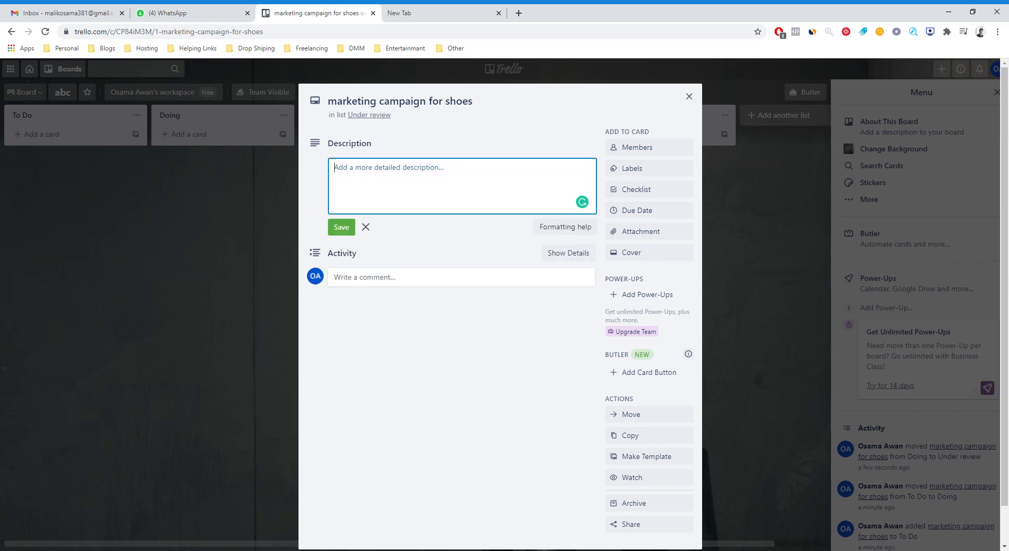
left_click(401, 277)
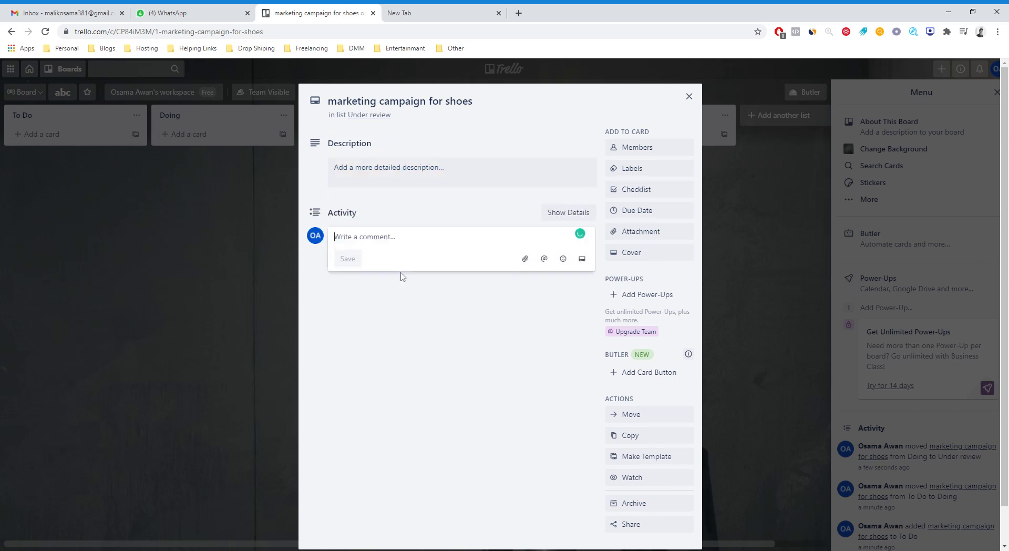
left_click(399, 167)
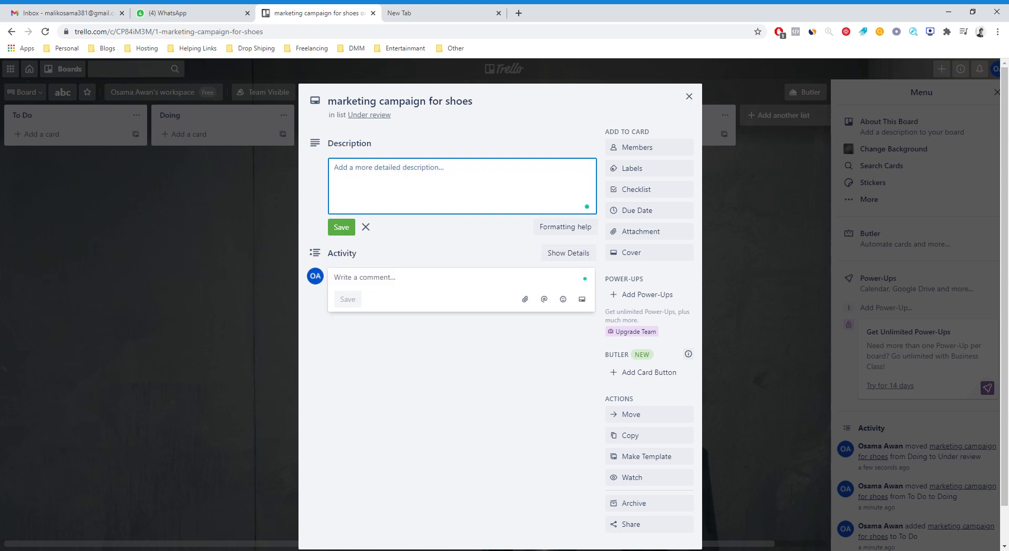
left_click(411, 287)
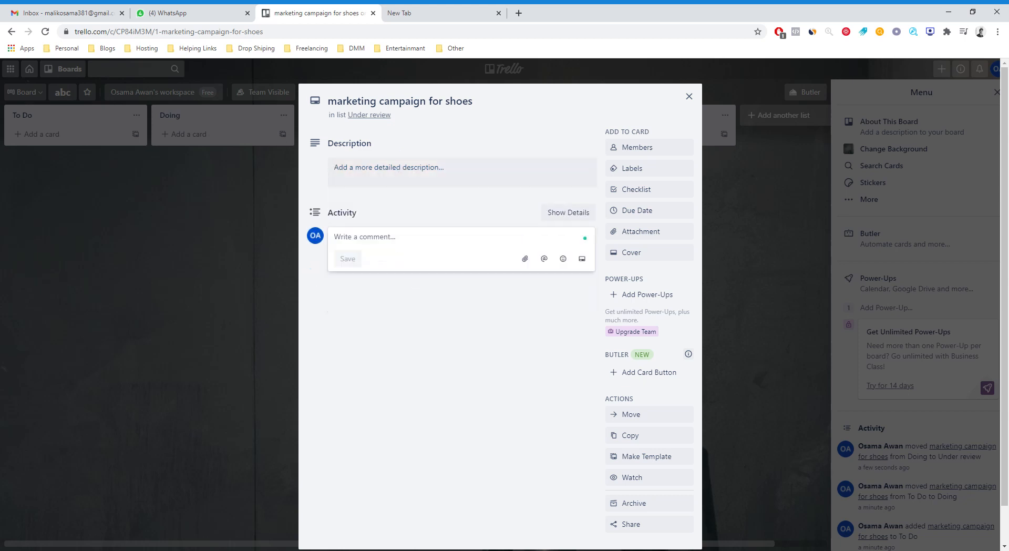
type("do")
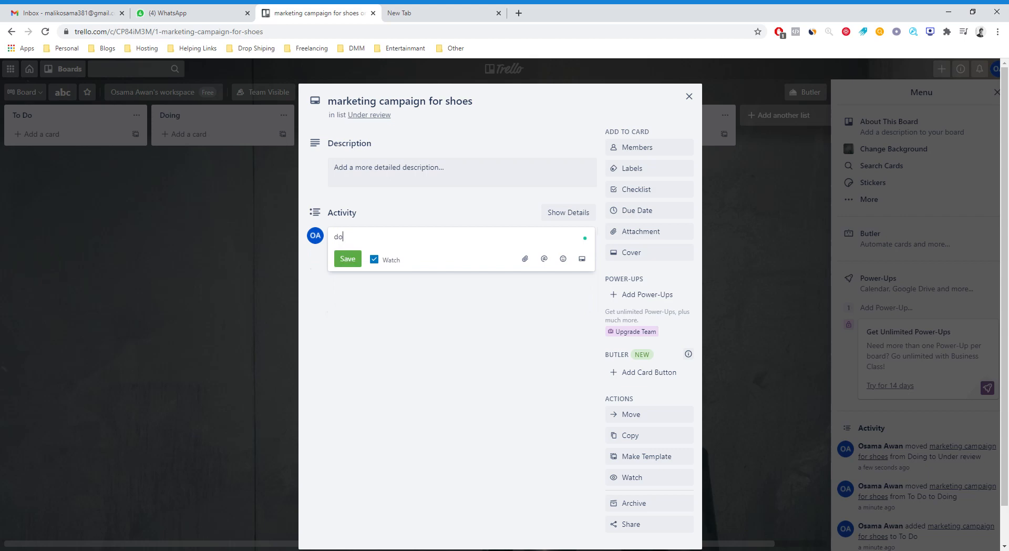
type("ne")
left_click(347, 259)
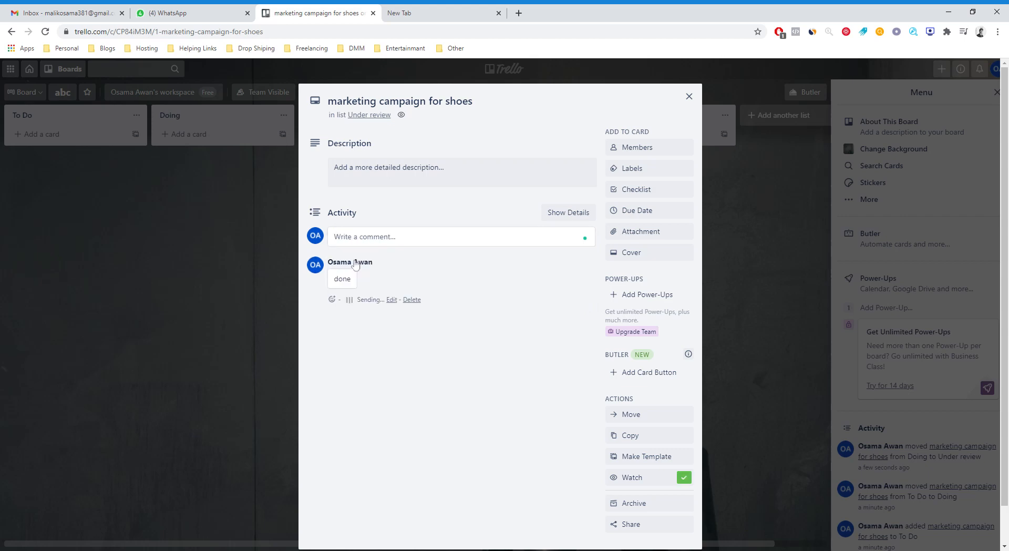
Close the card details and move the card from Under review to done and back to Doing.
left_click(249, 252)
left_click_drag(347, 140, 227, 134)
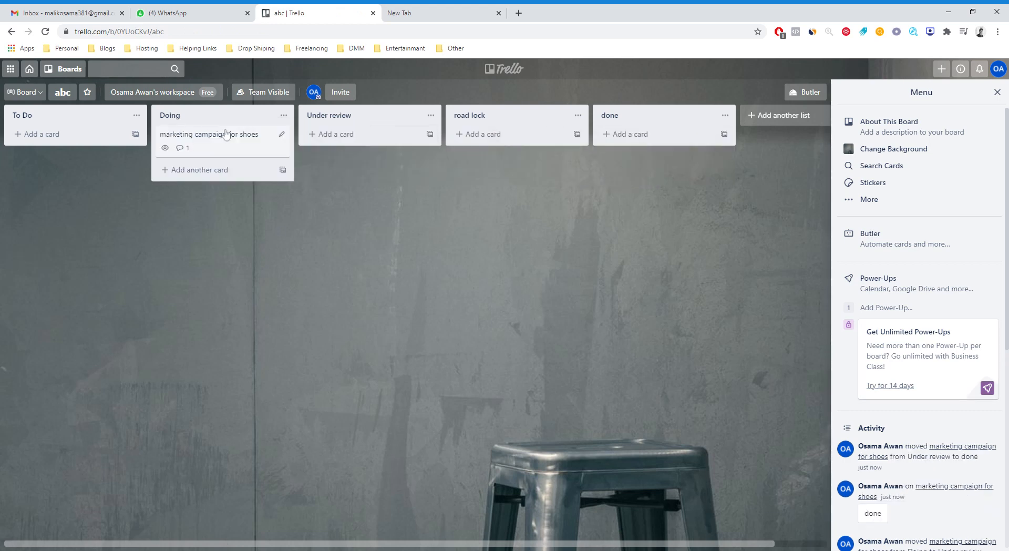
Delete the "done" comment from the marketing campaign for shoes card and post "need some changes" in its place.
left_click(203, 151)
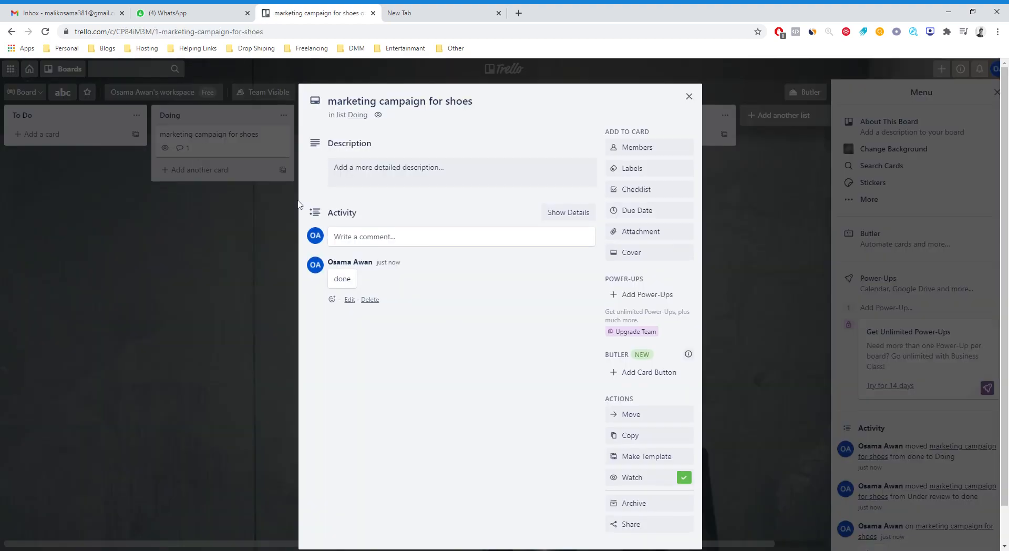
left_click(370, 299)
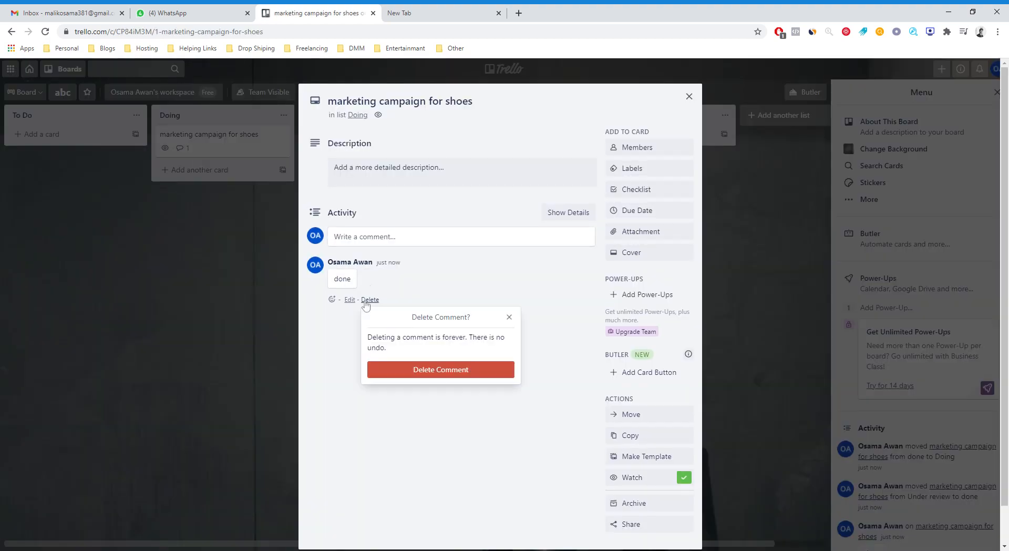
left_click(433, 371)
left_click(344, 238)
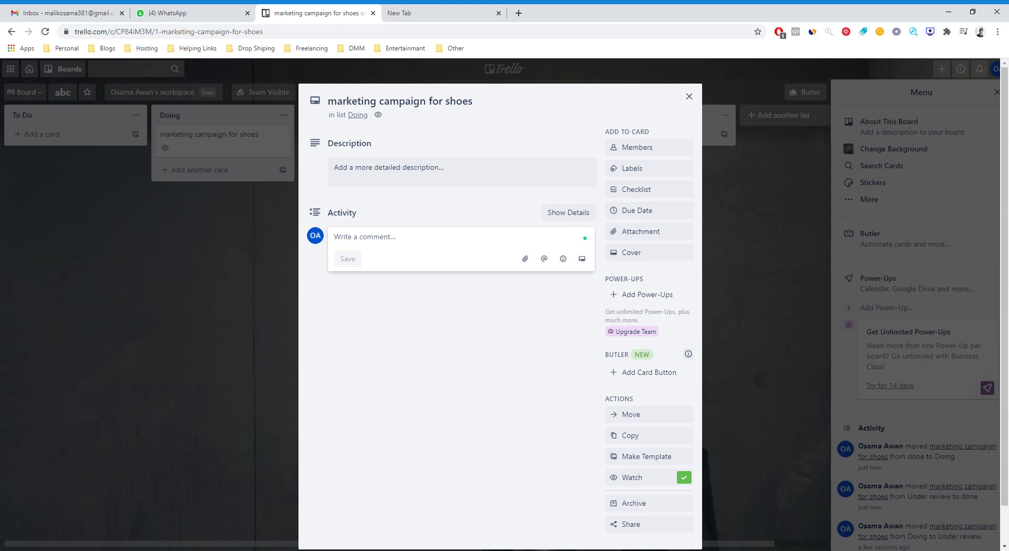
type("need s")
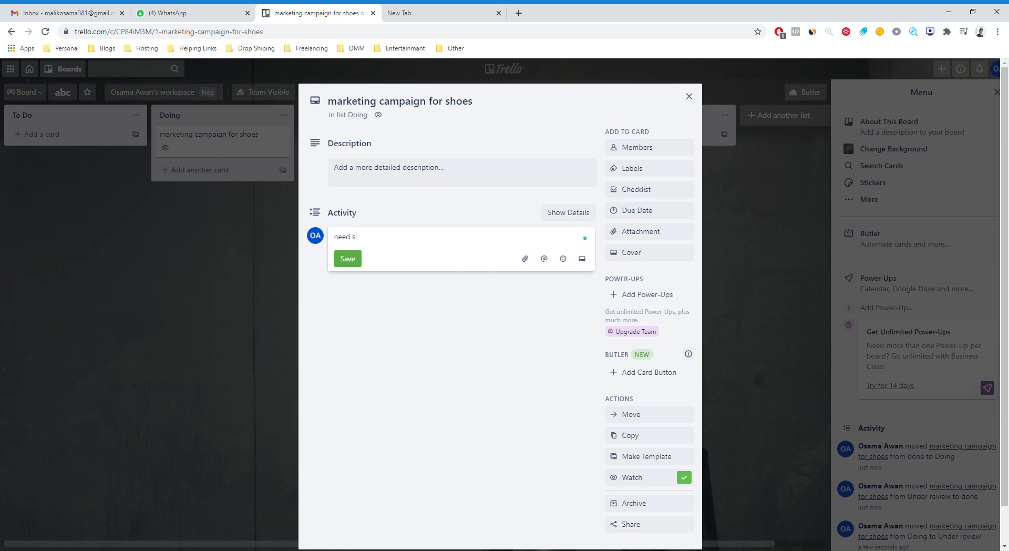
type("me changes")
right_click(358, 238)
left_click(365, 258)
left_click(350, 258)
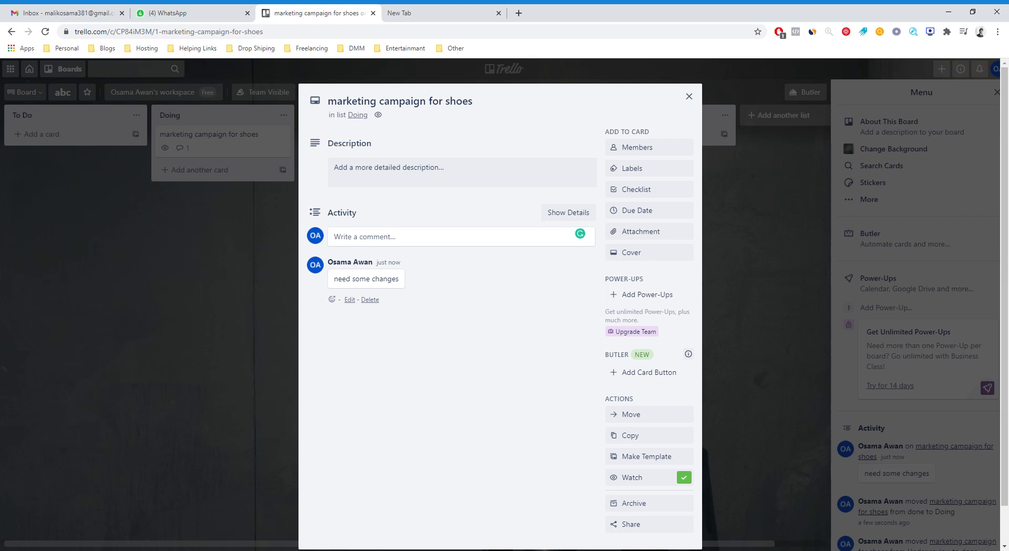
Move the marketing campaign for shoes card from Doing to Under review, back to Doing, and on to road lock.
left_click(275, 307)
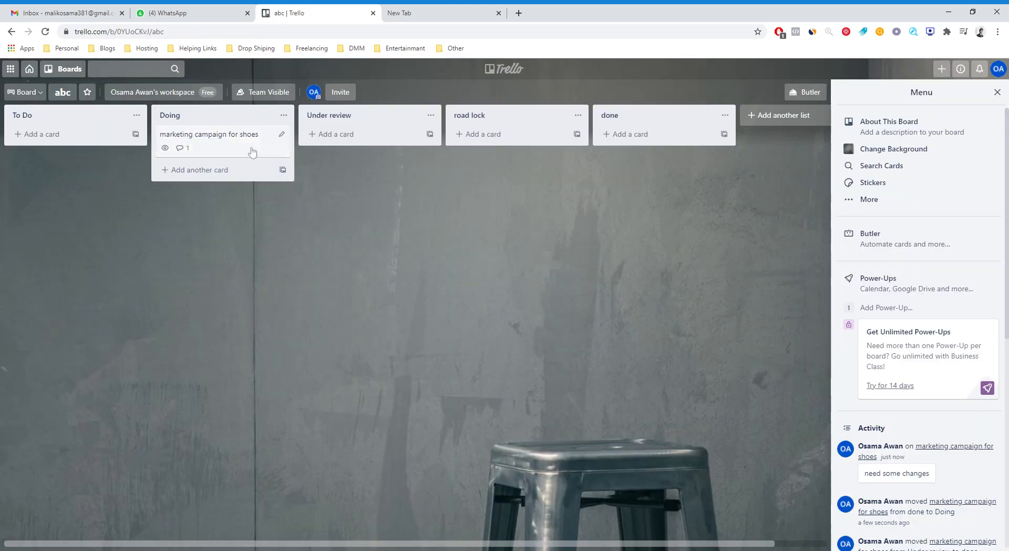
left_click_drag(229, 141, 362, 136)
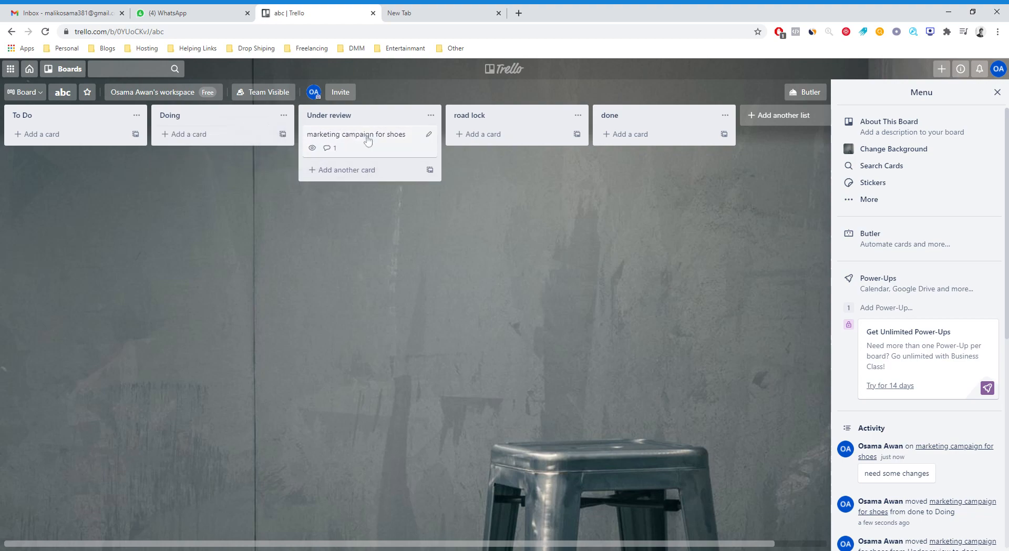
left_click(333, 153)
left_click(275, 215)
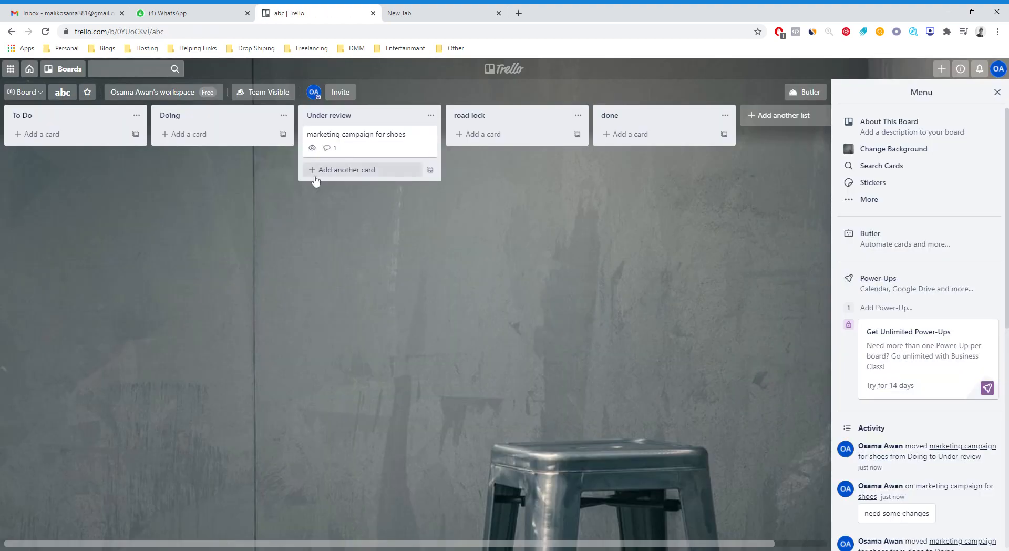
left_click_drag(336, 145, 247, 139)
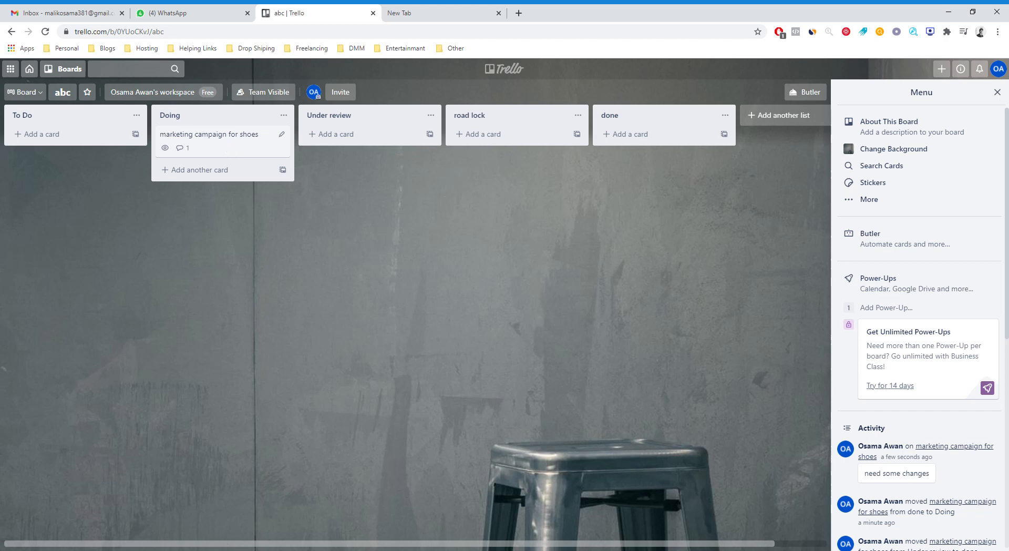
left_click_drag(208, 141, 507, 135)
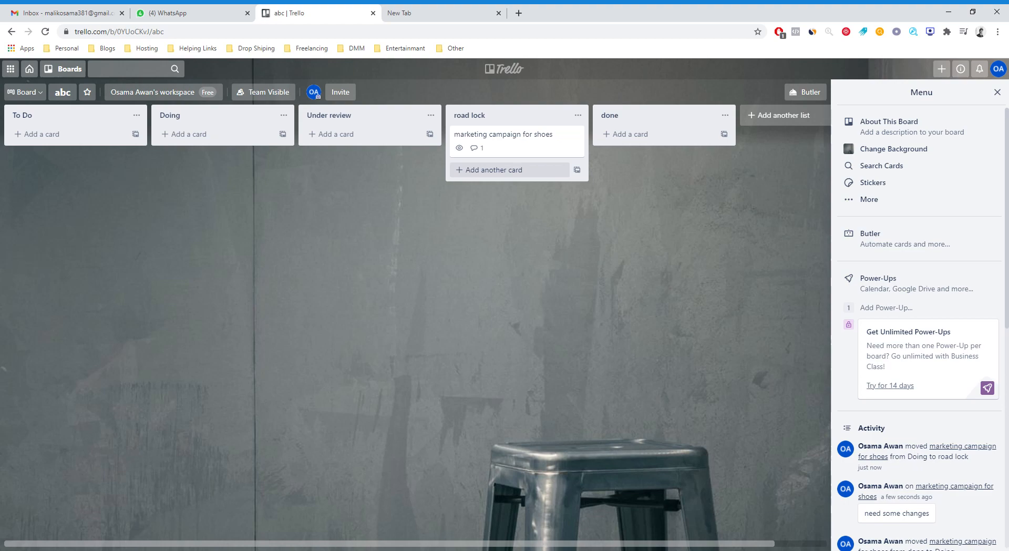
Draft the comment "please ask designer to give me posts" on the marketing campaign for shoes card.
left_click(496, 151)
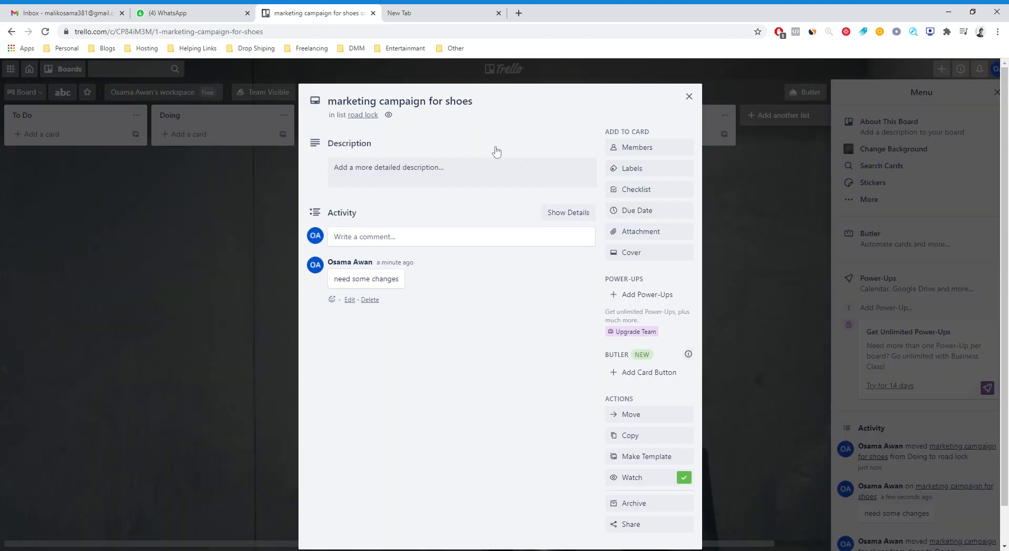
left_click(413, 243)
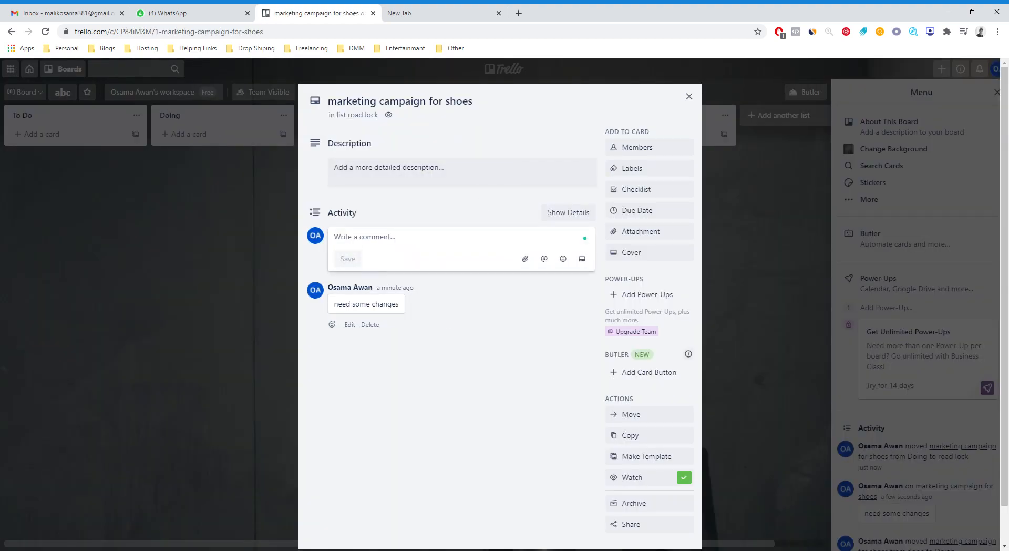
type("plea")
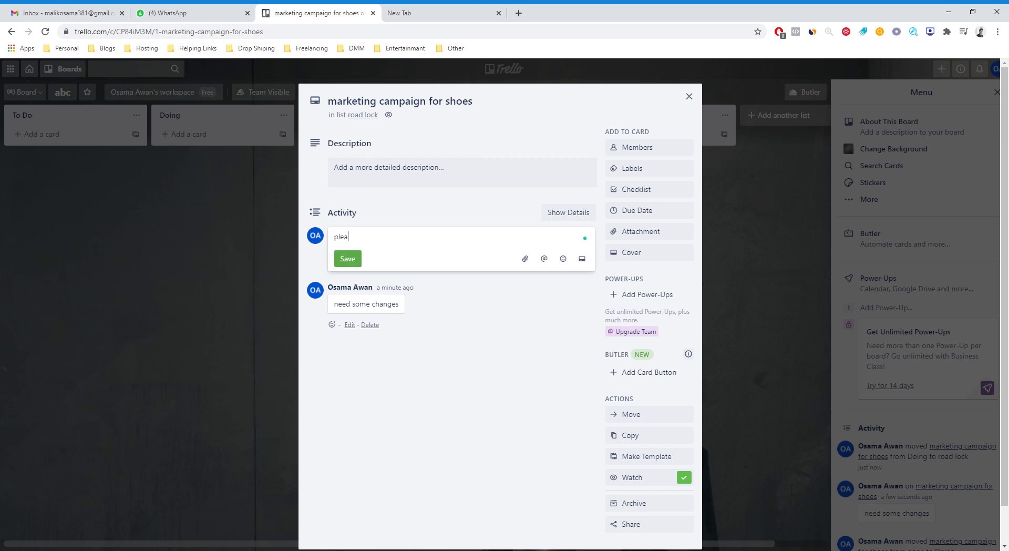
type("se ask design")
key("BackSpace")
type("give me")
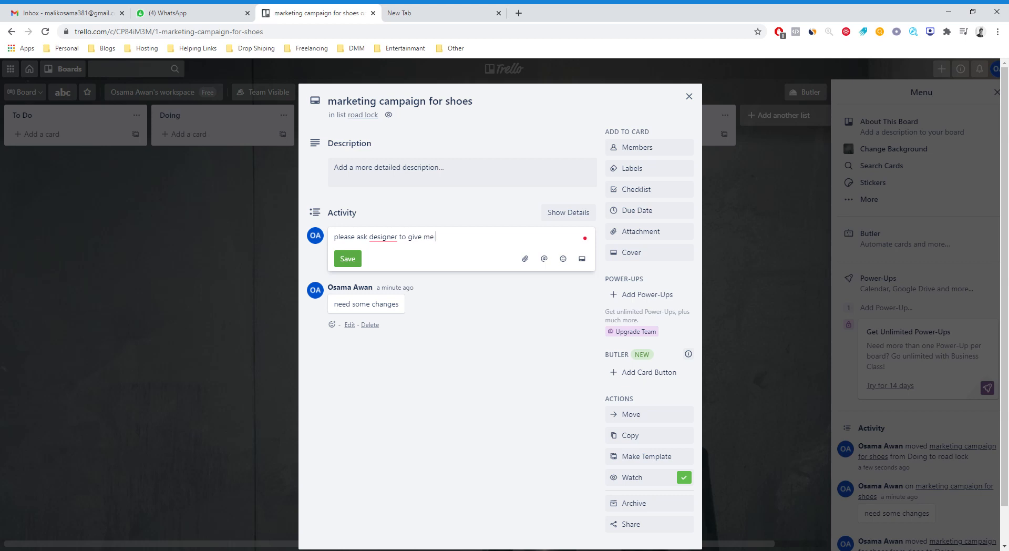
type(" posts")
Correct "designer" to "the designer" in the drafted comment, save it and close the card details.
mouse_move(393, 241)
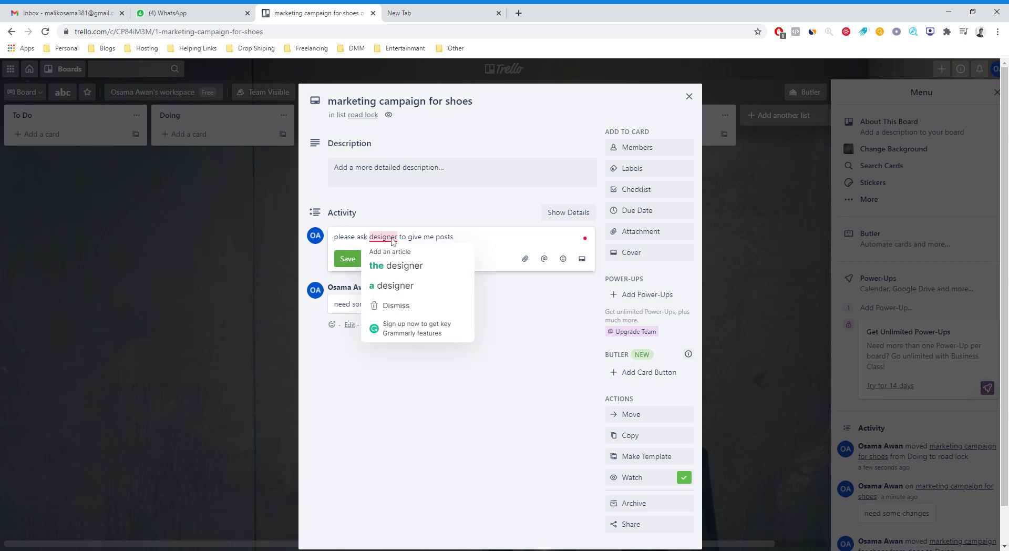
left_click(393, 265)
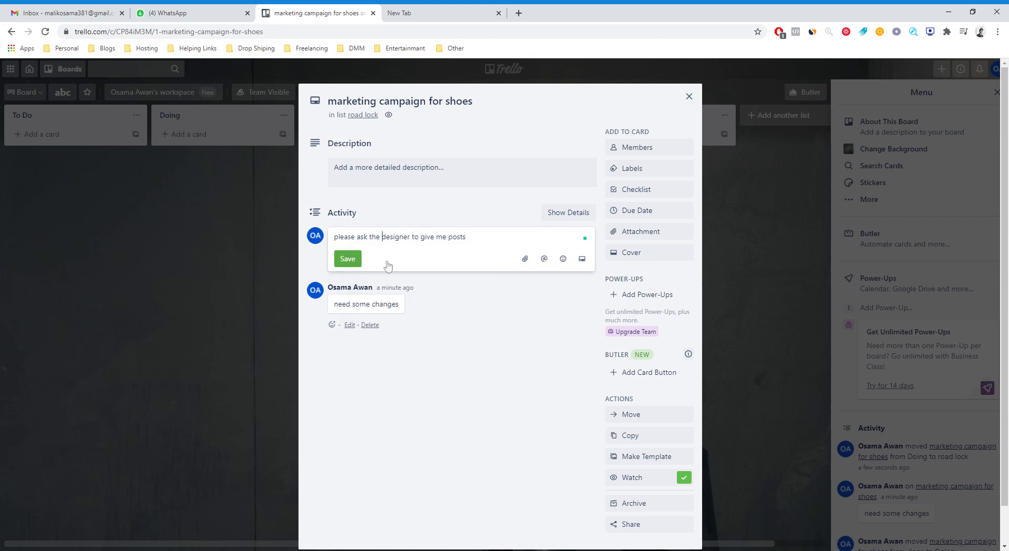
left_click(347, 258)
left_click(168, 263)
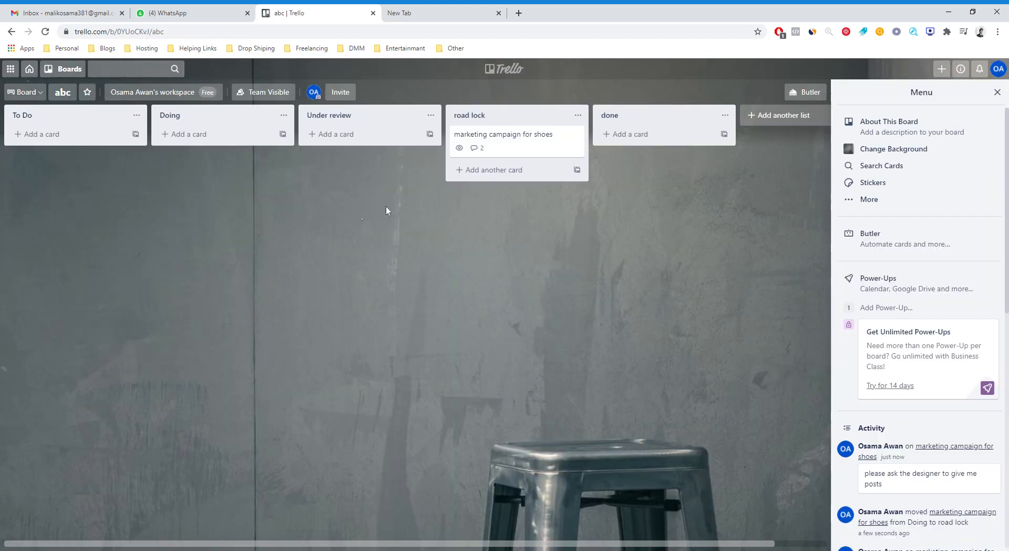
Attach the green ROBBITA logo image from the computer to the marketing campaign for shoes card and delete that attachment again.
left_click(527, 151)
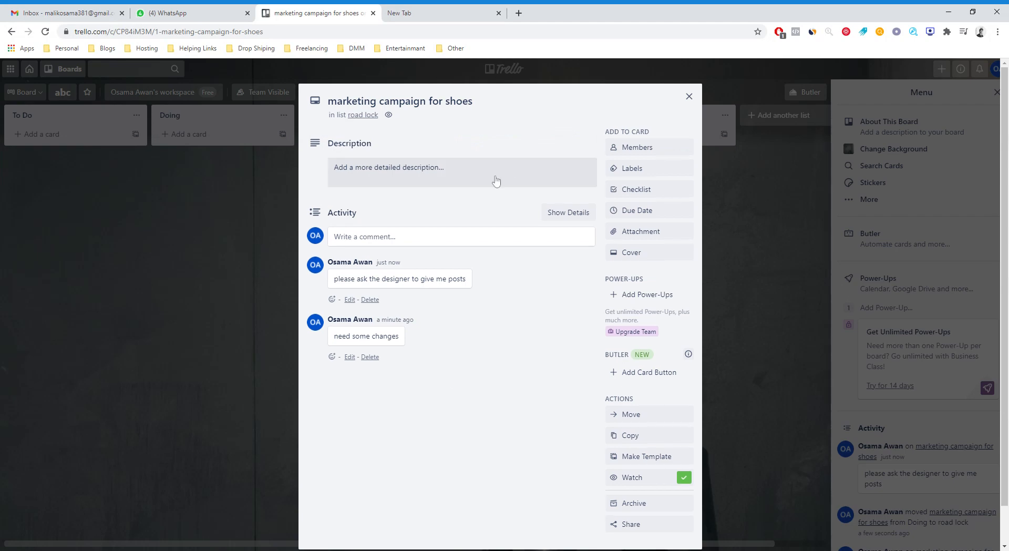
left_click(277, 246)
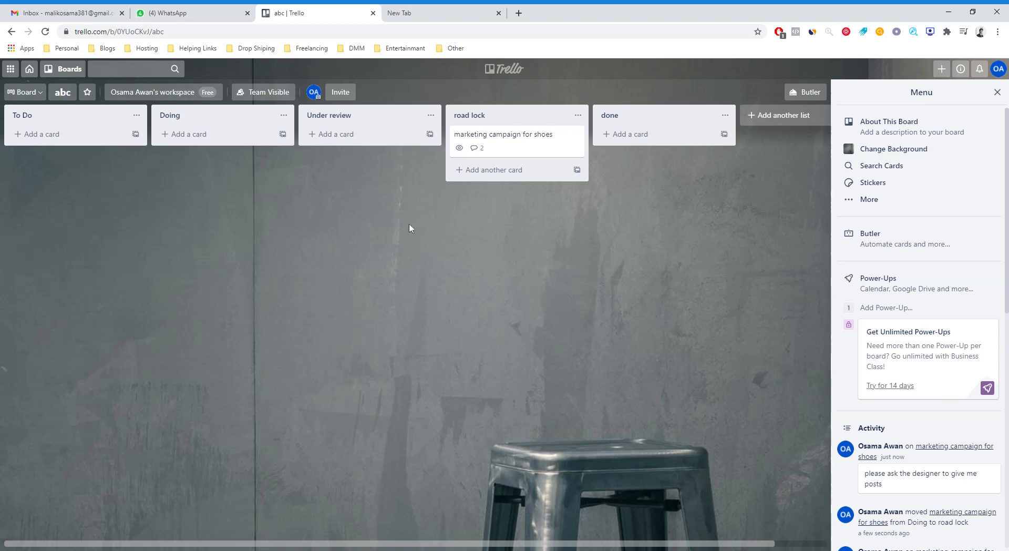
left_click(537, 141)
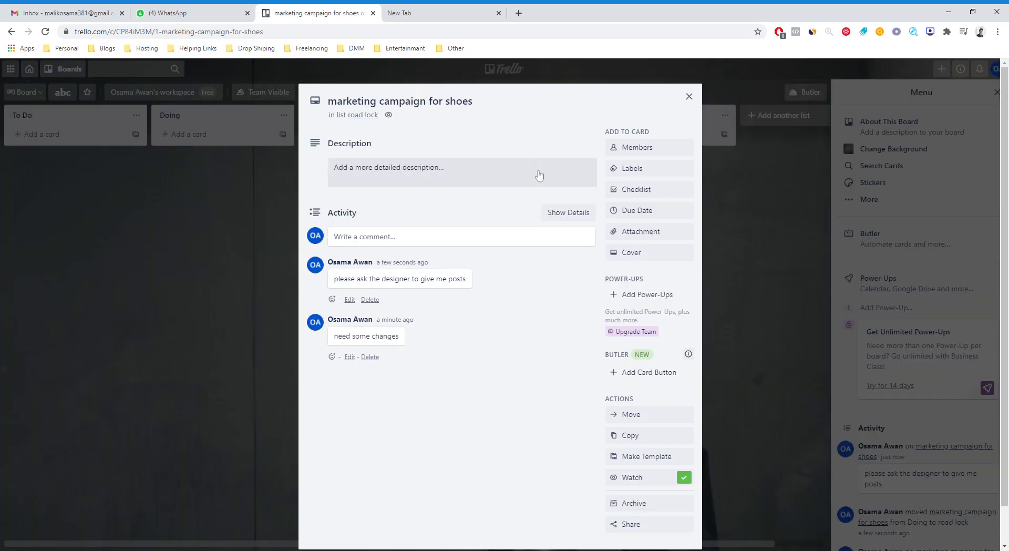
left_click(660, 231)
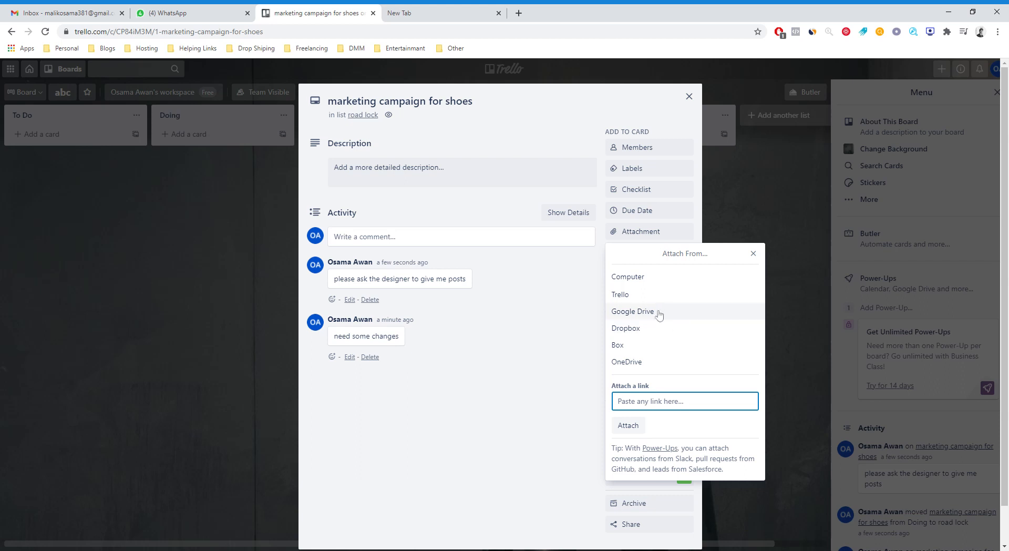
left_click(655, 285)
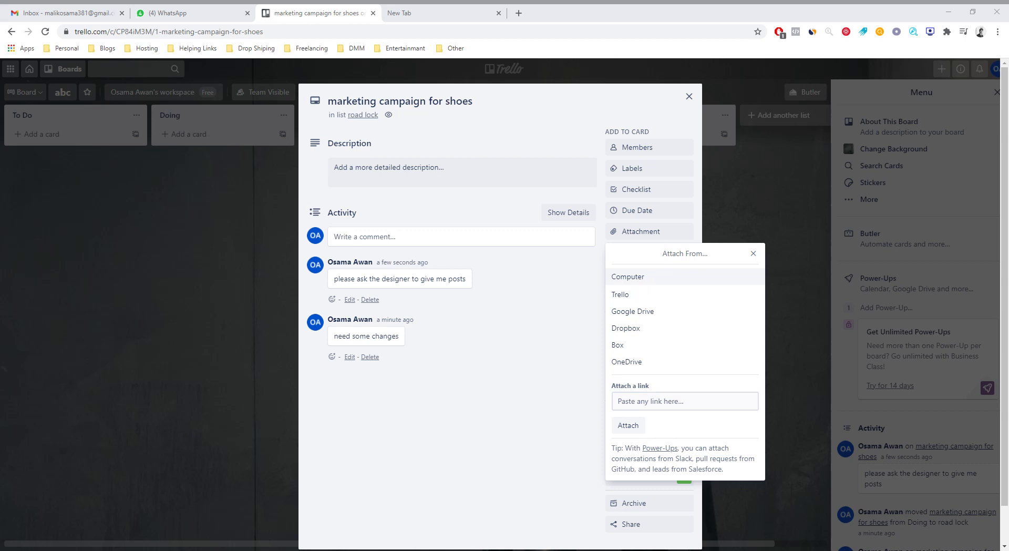
double_click(301, 109)
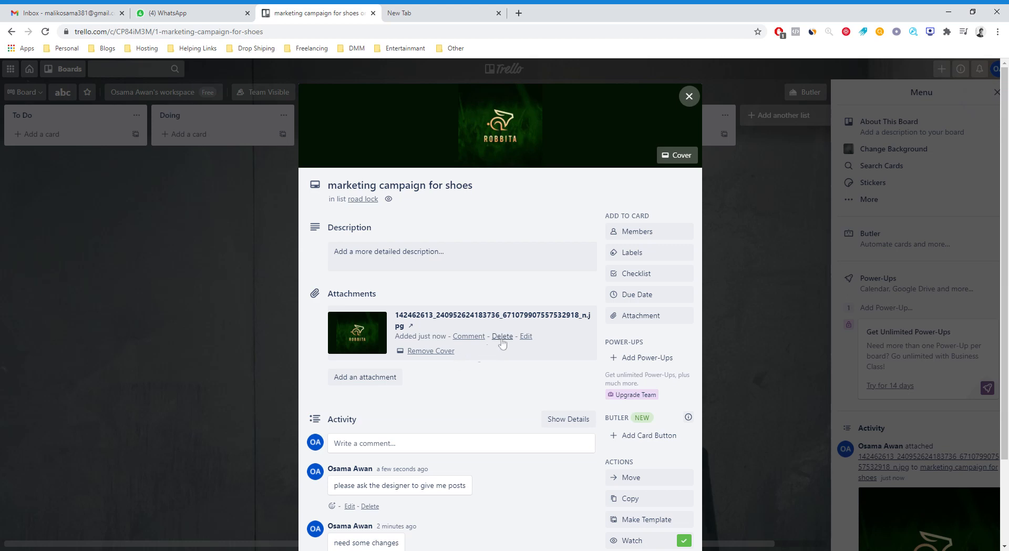
left_click(503, 339)
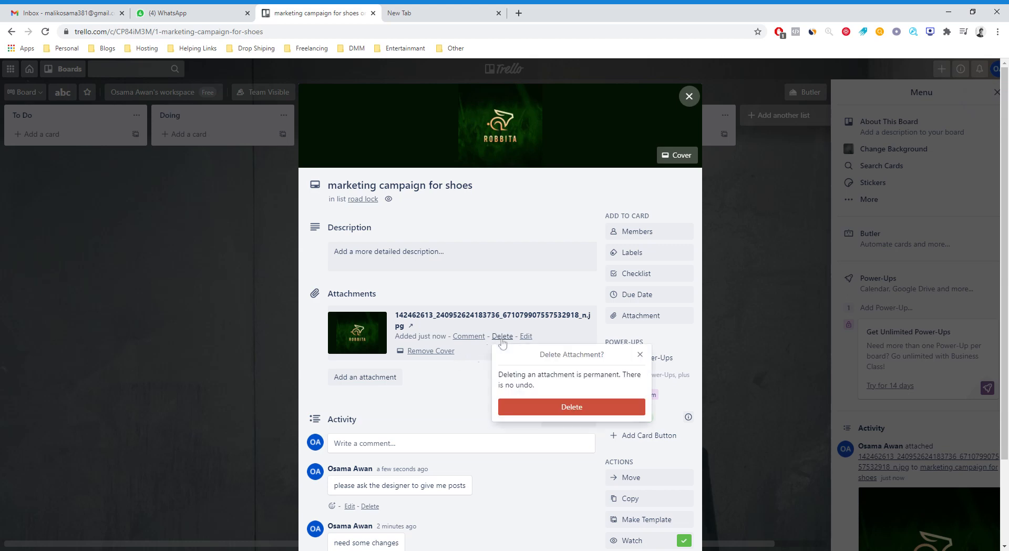
left_click(567, 409)
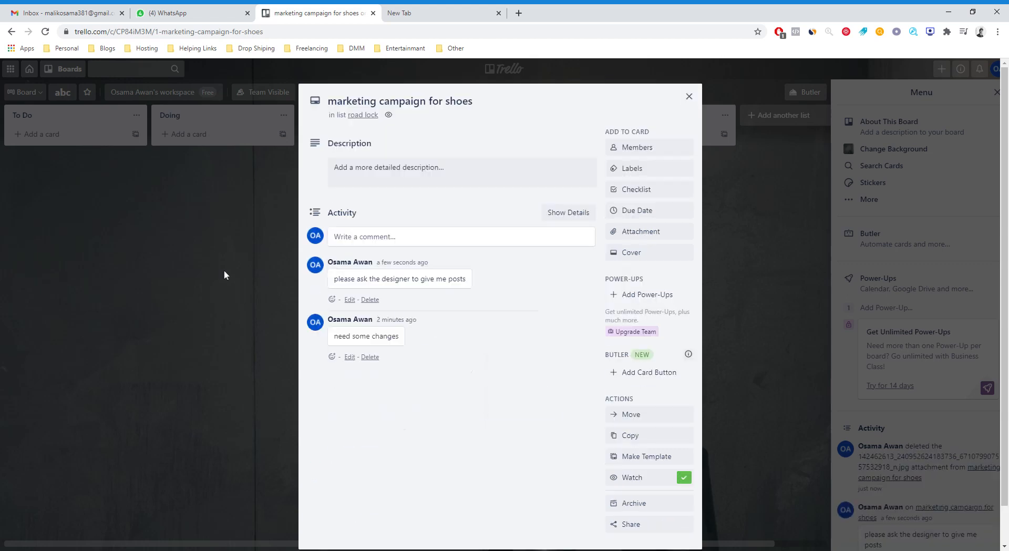
Close the card details and move the marketing campaign for shoes card from road lock to done.
left_click(224, 270)
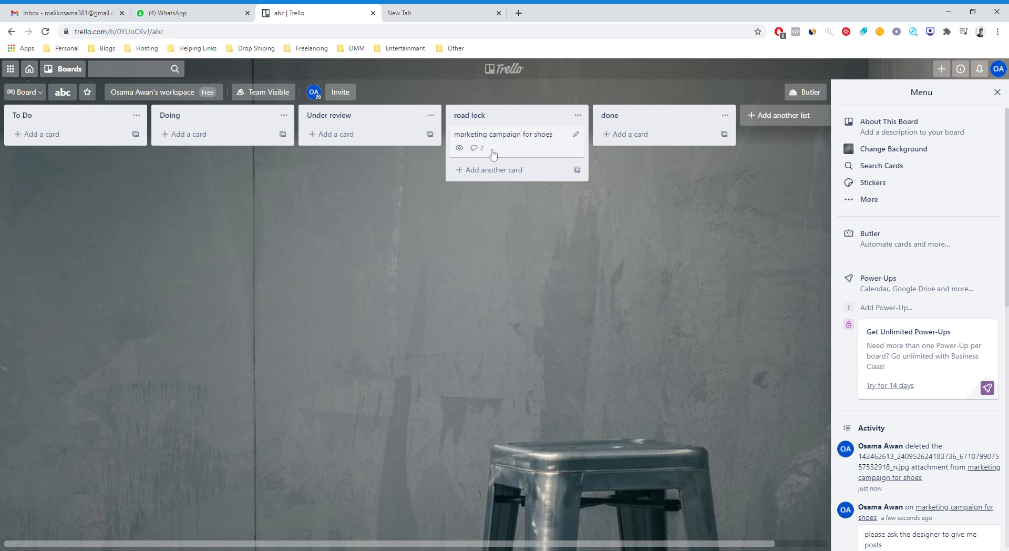
left_click_drag(492, 152, 615, 152)
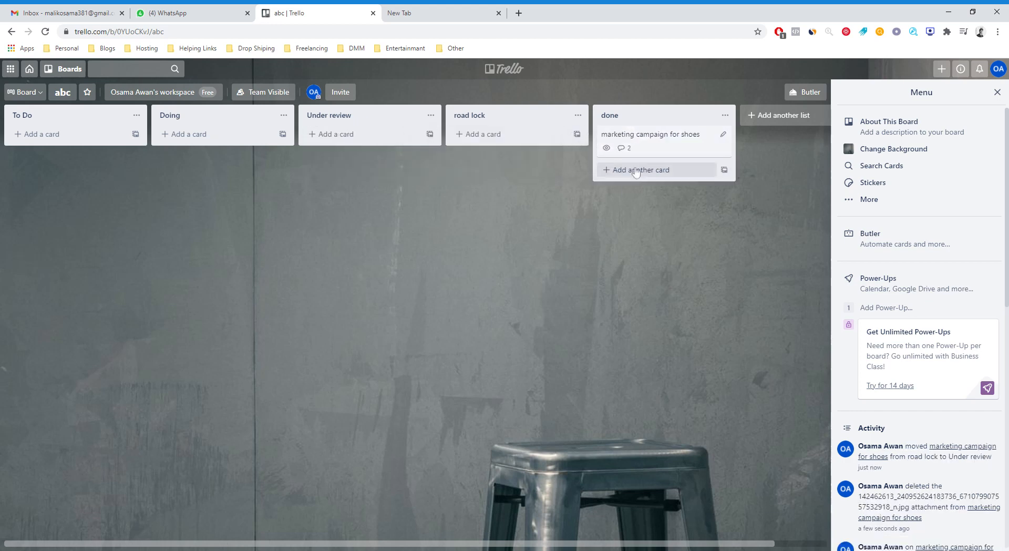
Name the green label "easy" from the marketing campaign for shoes card and close the card details.
left_click(652, 143)
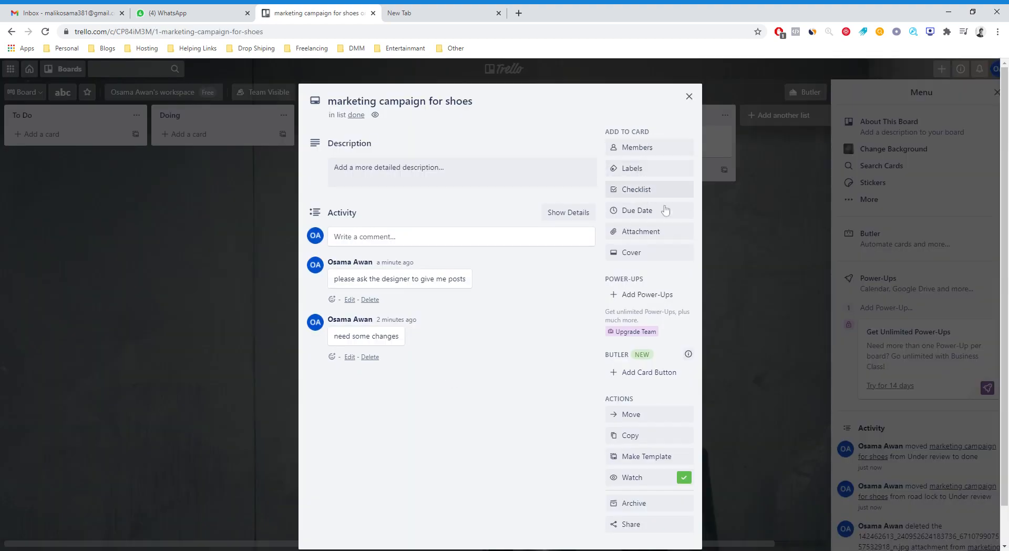
left_click(645, 175)
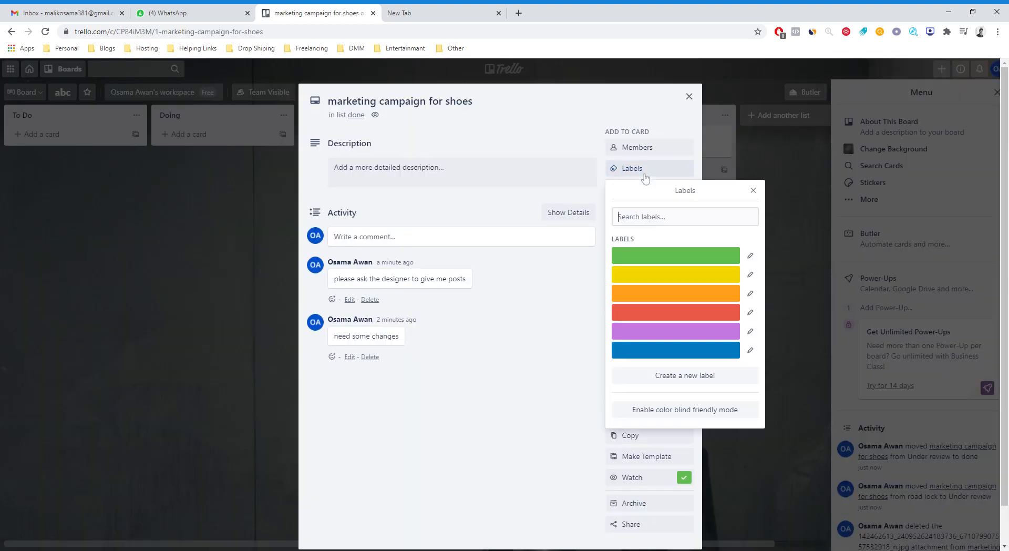
left_click(750, 256)
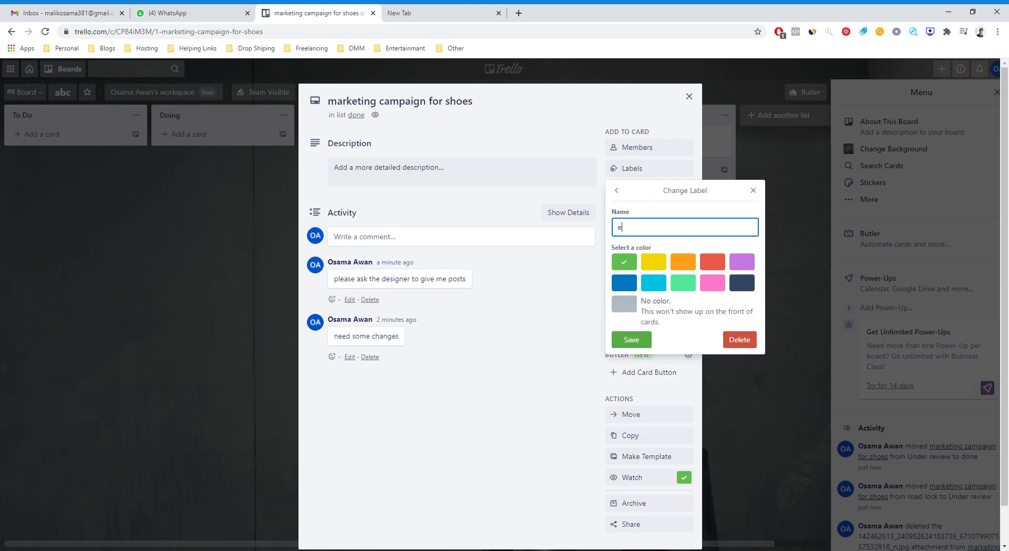
type("easy")
left_click(631, 339)
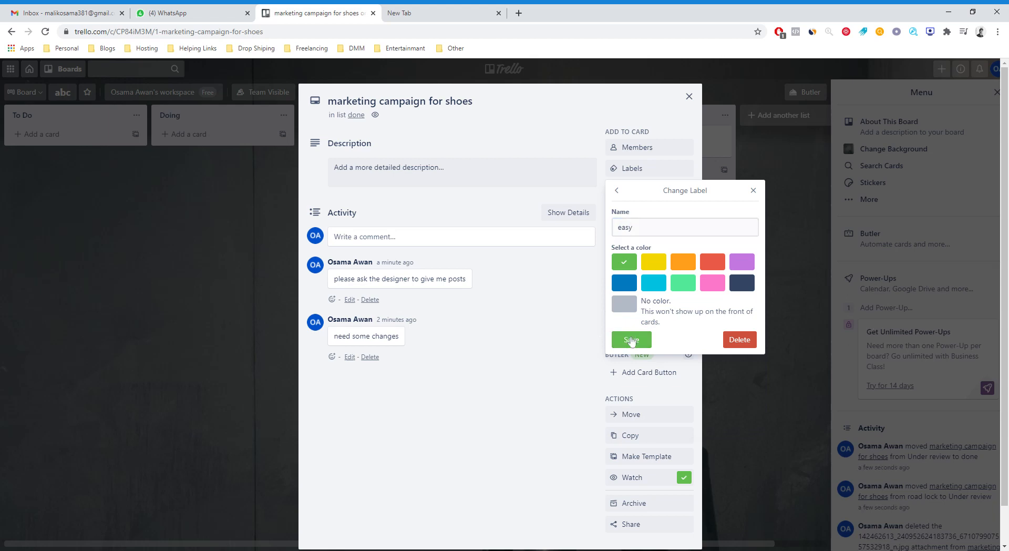
left_click(514, 345)
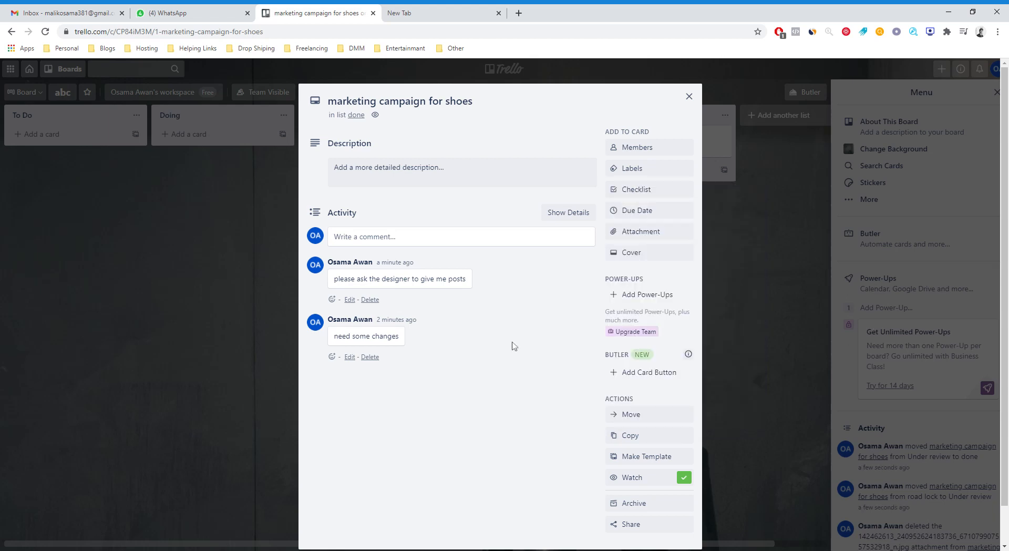
left_click(35, 334)
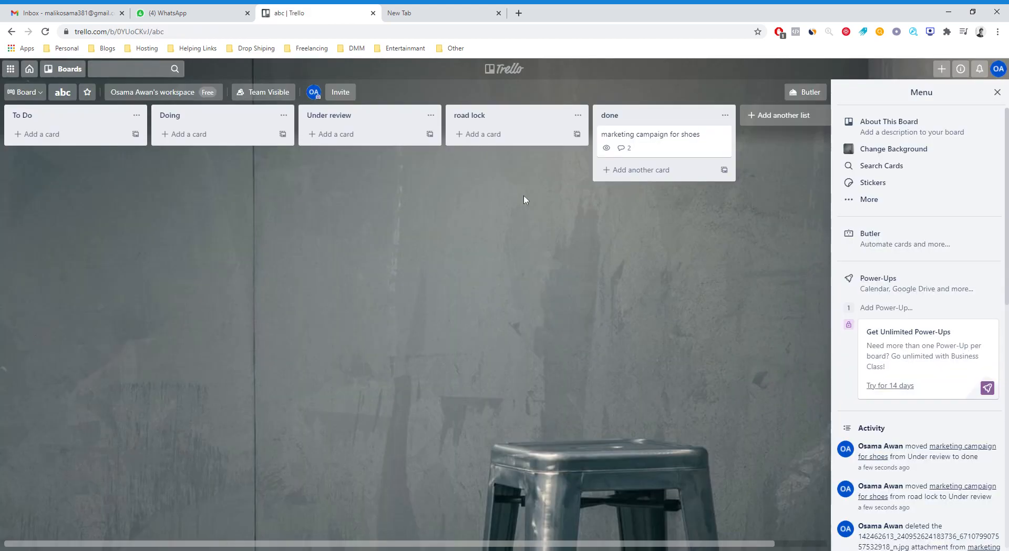
Apply the green easy label to the marketing campaign for shoes card and swap it for the red label.
left_click(638, 147)
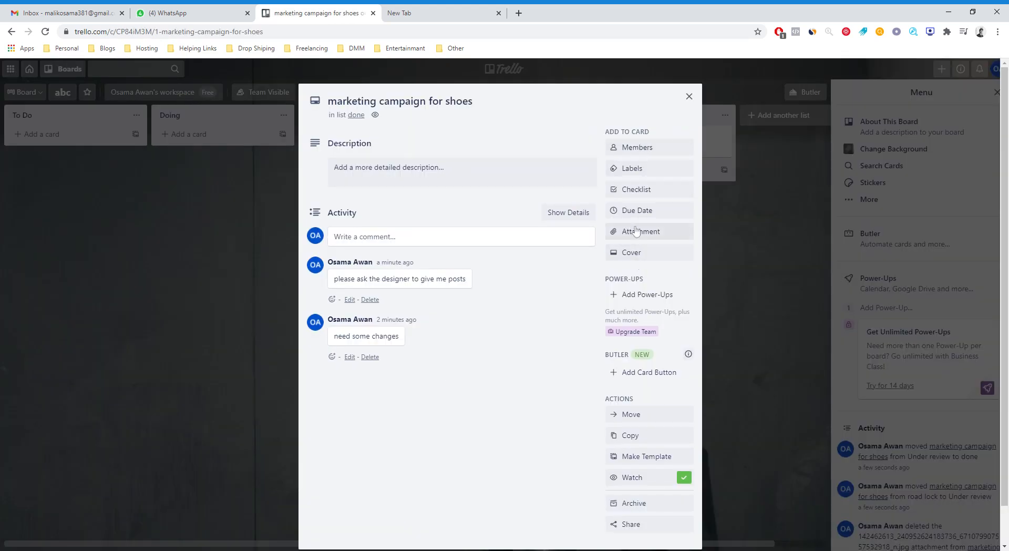
left_click(642, 174)
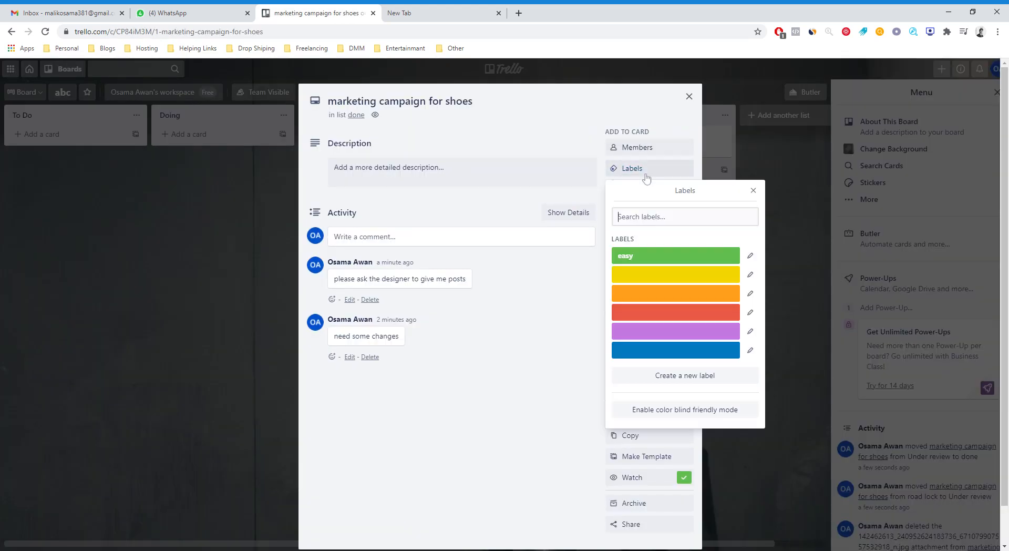
left_click(678, 256)
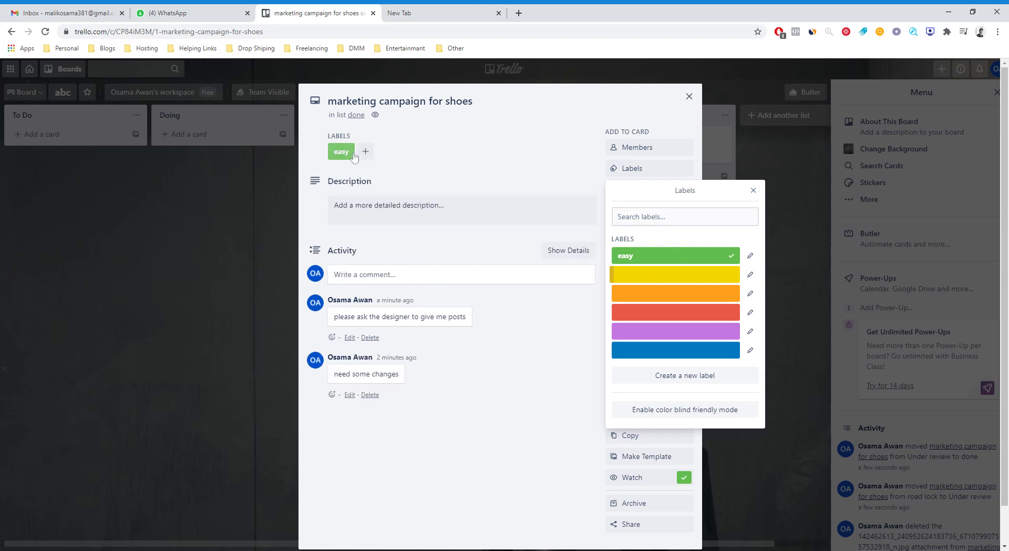
left_click(722, 260)
left_click(666, 312)
Name the red label "very urgent", save it and close the card details.
left_click(751, 315)
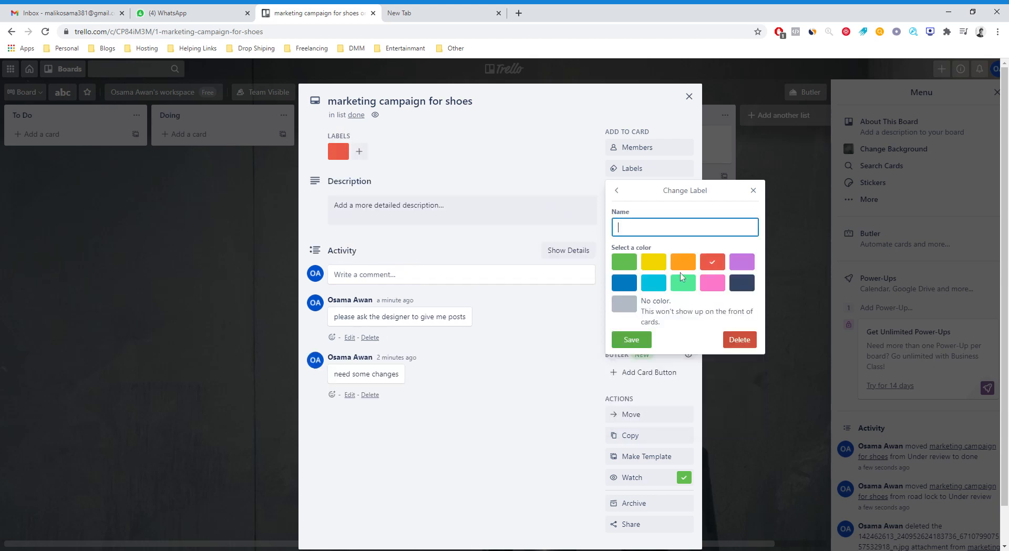
type("very urject")
double_click(641, 227)
left_click(640, 229)
left_click_drag(637, 227, 641, 227)
type("g")
double_click(637, 227)
type("urgent")
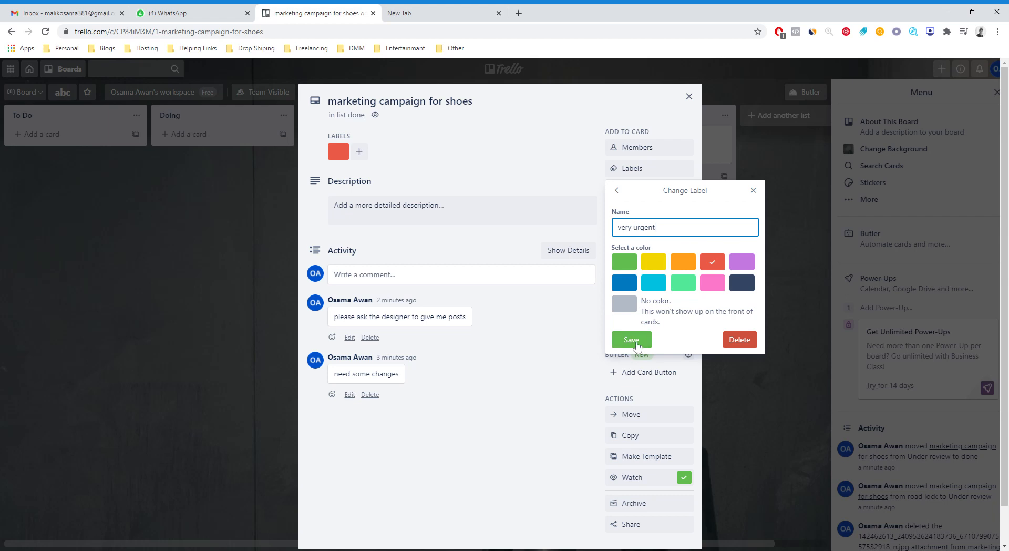
left_click(632, 340)
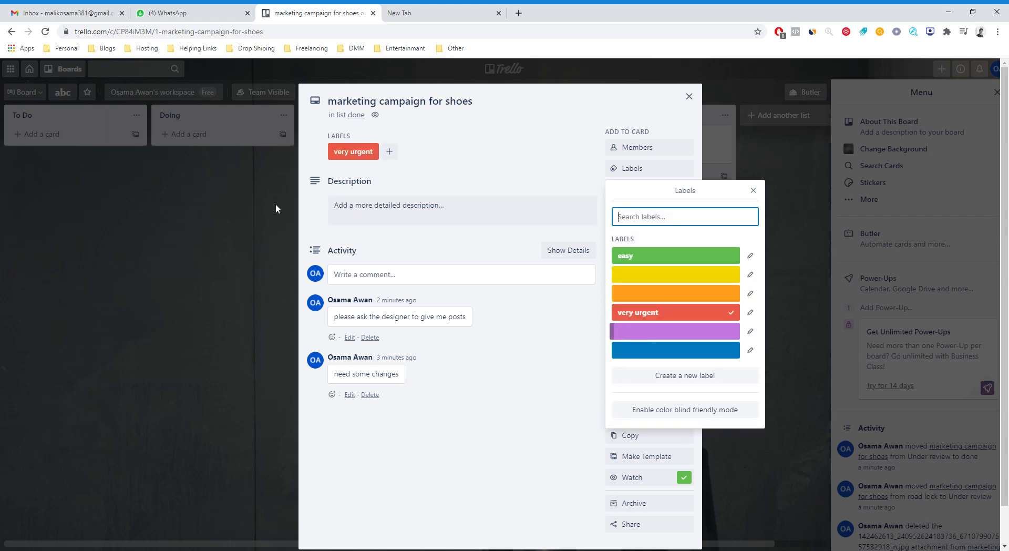
left_click(253, 214)
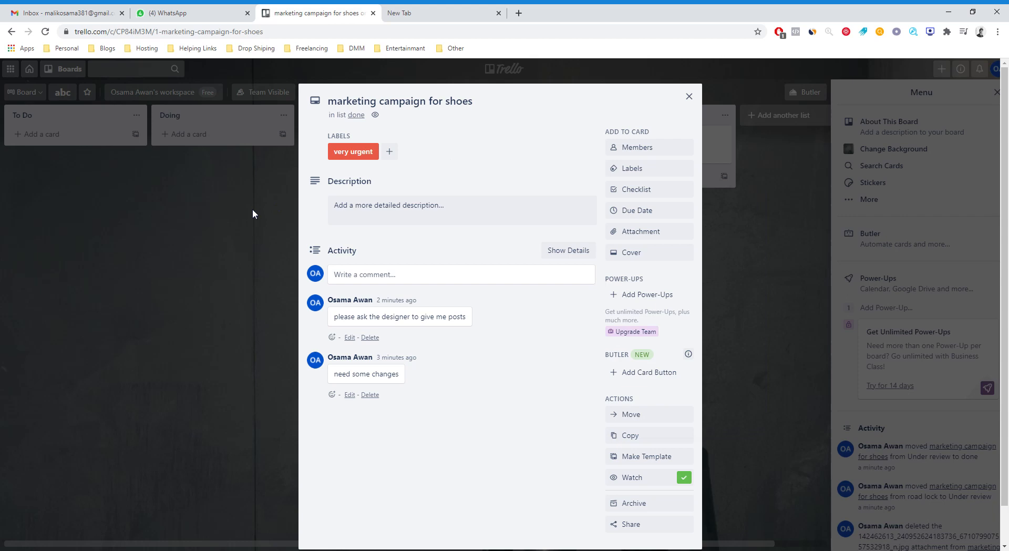
left_click(689, 96)
Reopen the marketing campaign for shoes card and review its label choices.
left_click(640, 143)
left_click(375, 154)
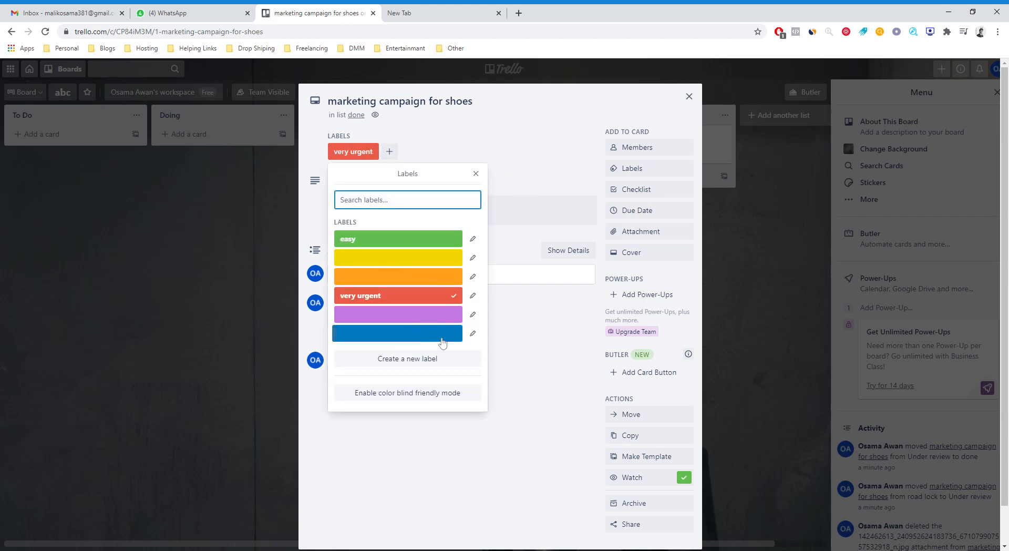
left_click(576, 139)
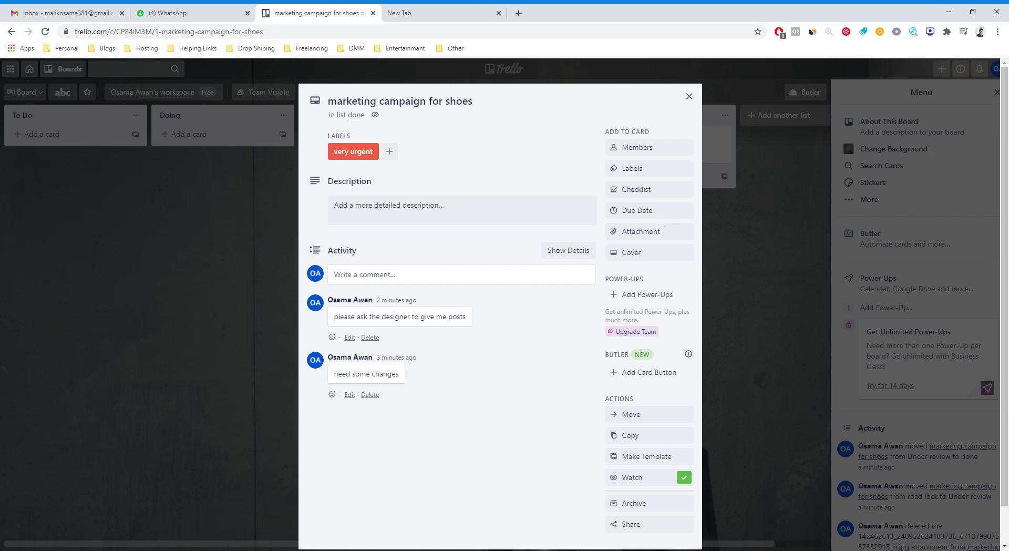
left_click(645, 211)
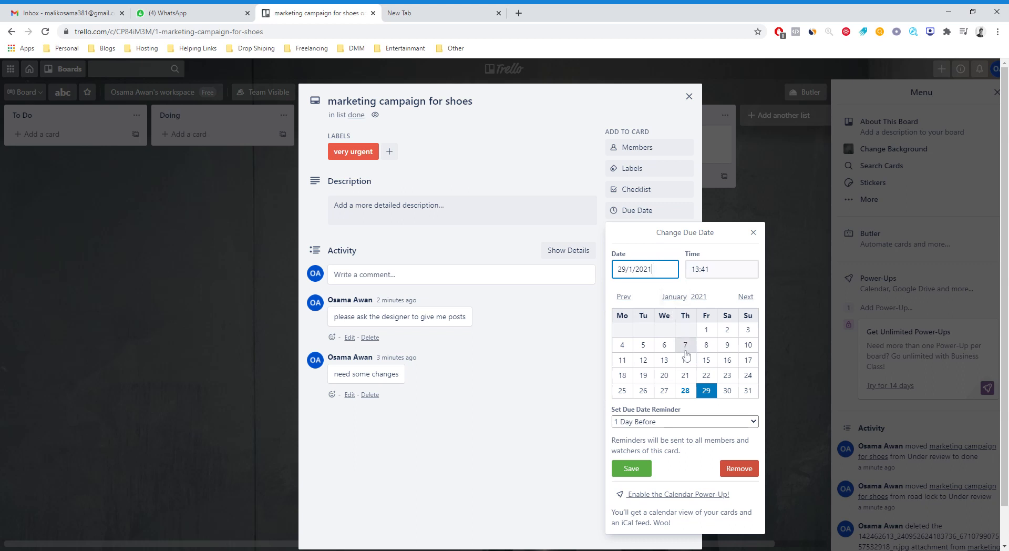
left_click(698, 424)
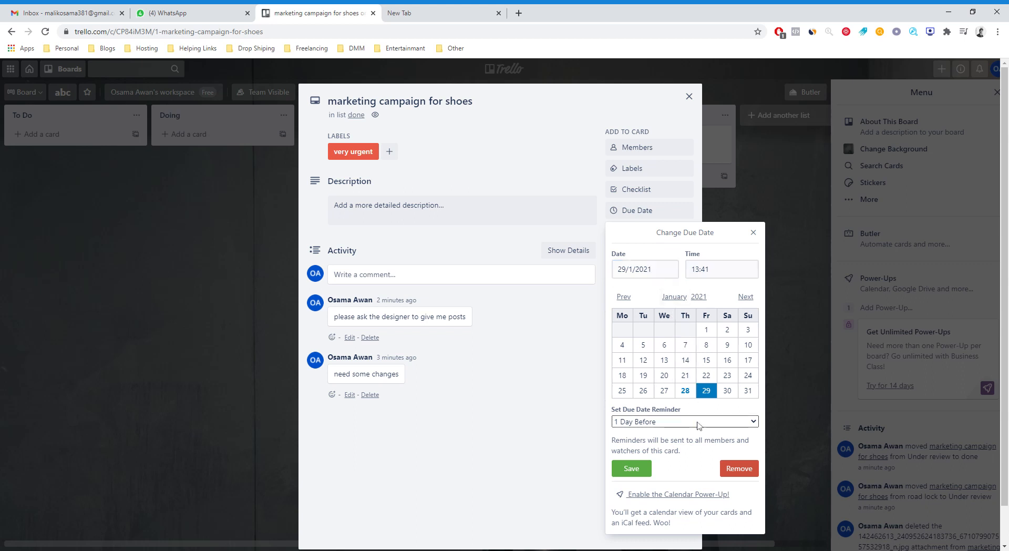
left_click(664, 360)
left_click(728, 362)
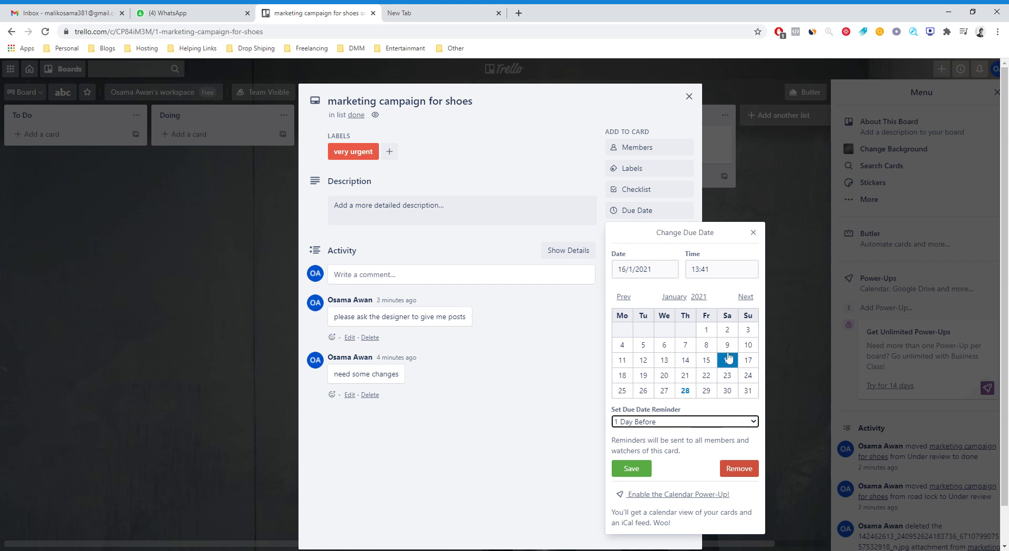
left_click(606, 375)
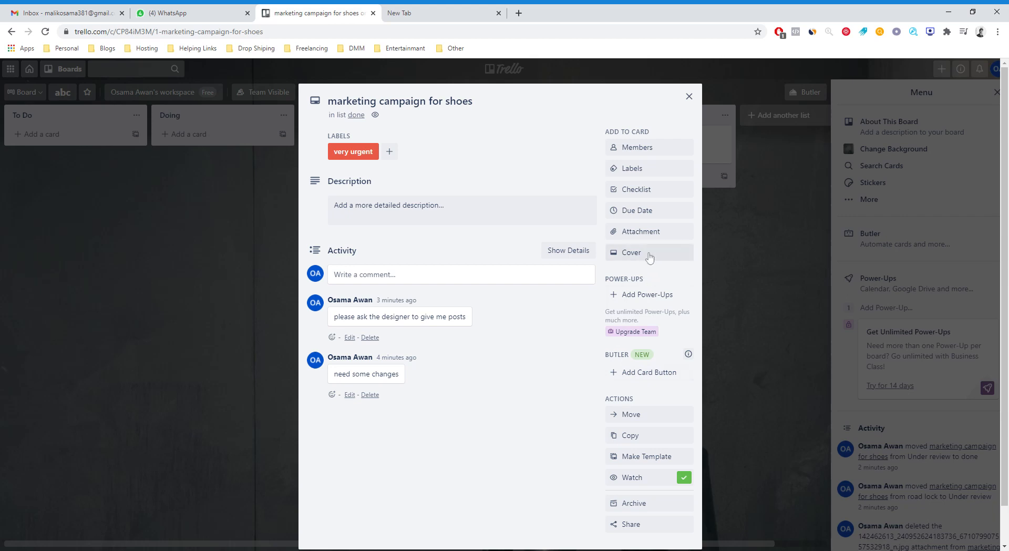
Add a checklist titled Checklist to the marketing campaign for shoes card.
left_click(639, 195)
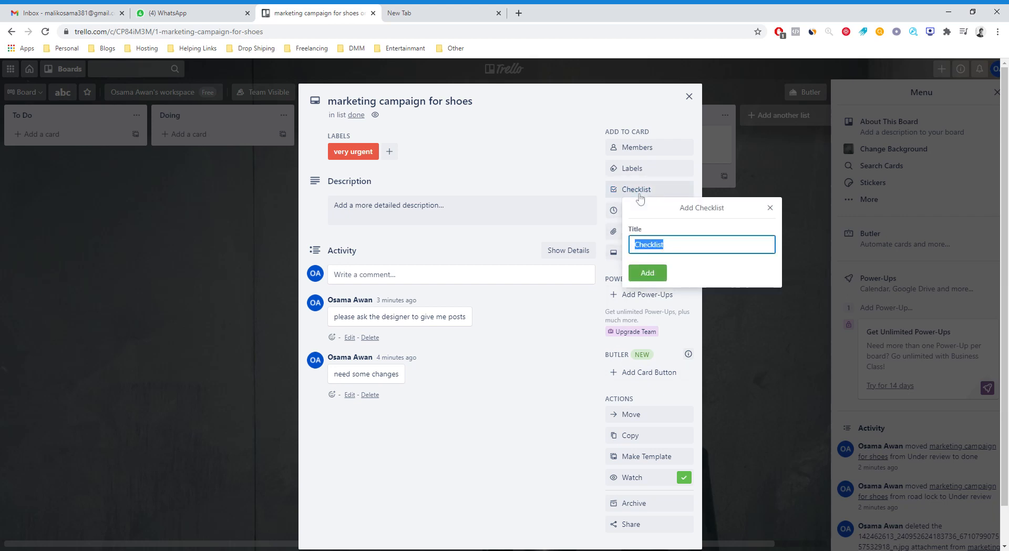
left_click(648, 273)
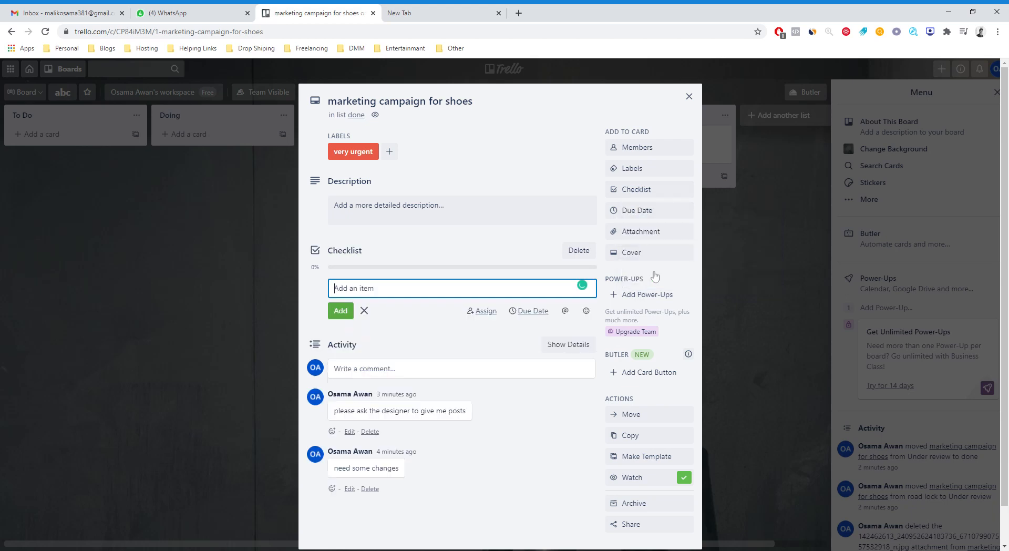
left_click(349, 253)
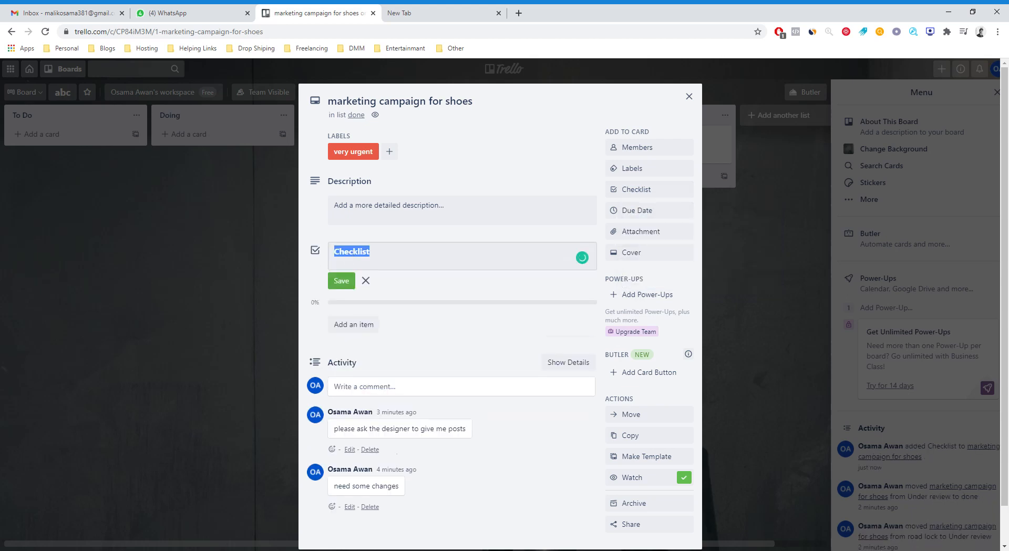
left_click(346, 283)
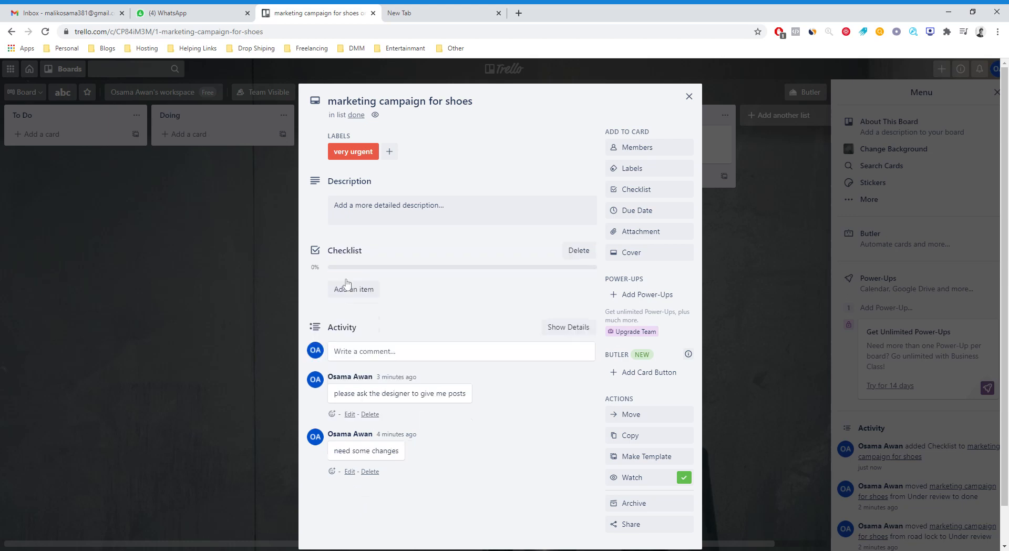
Add the items "facebook ads" and "instagram ads" to the card's checklist.
left_click(354, 290)
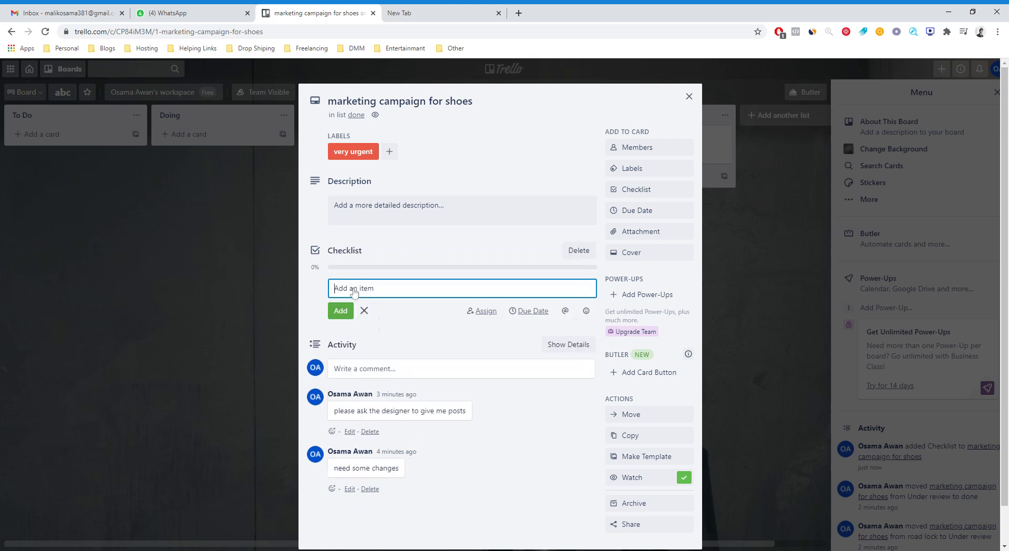
type("facebook ads")
left_click(337, 312)
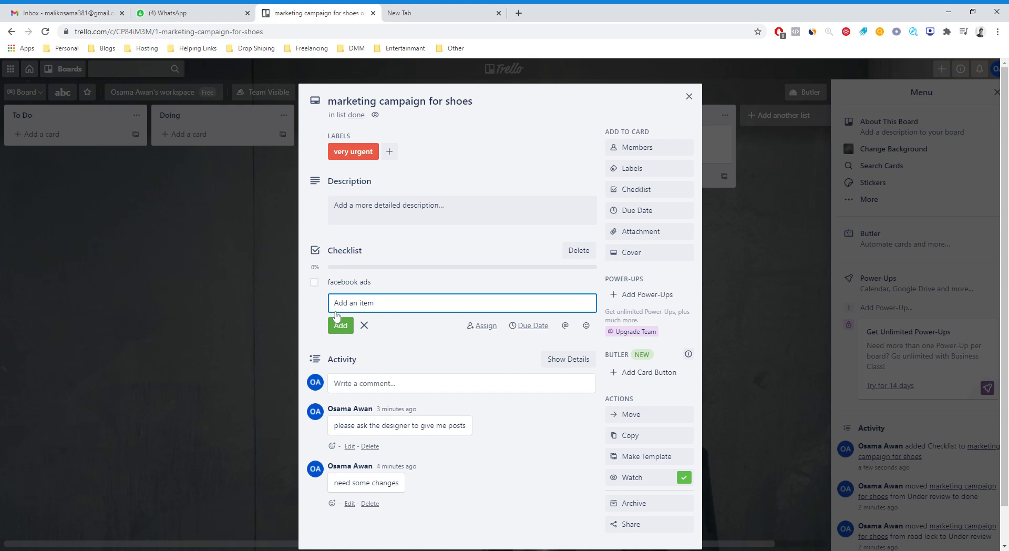
type("i")
type("nstagram ads")
left_click(341, 325)
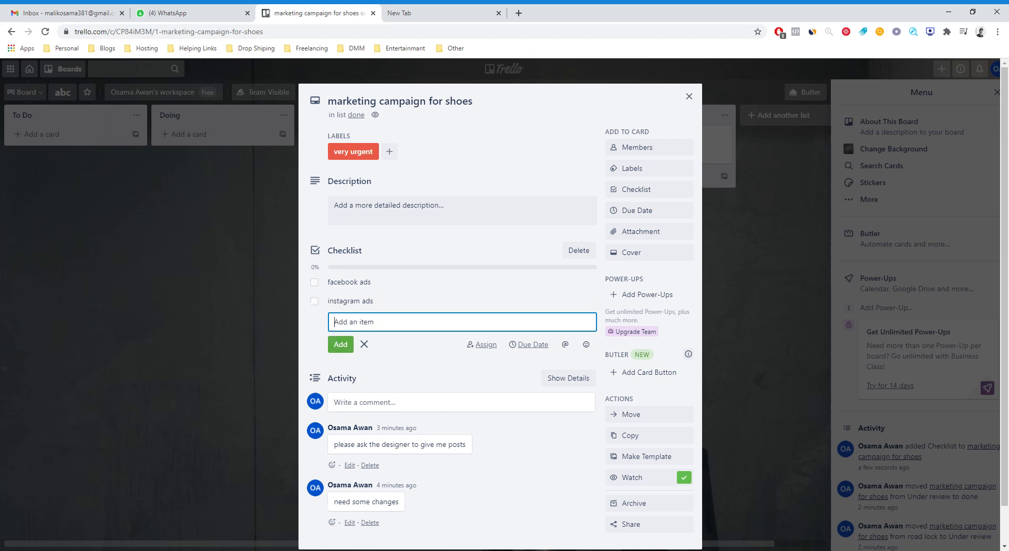
Mark the facebook ads and instagram ads checklist items as complete and close the card details.
left_click(314, 284)
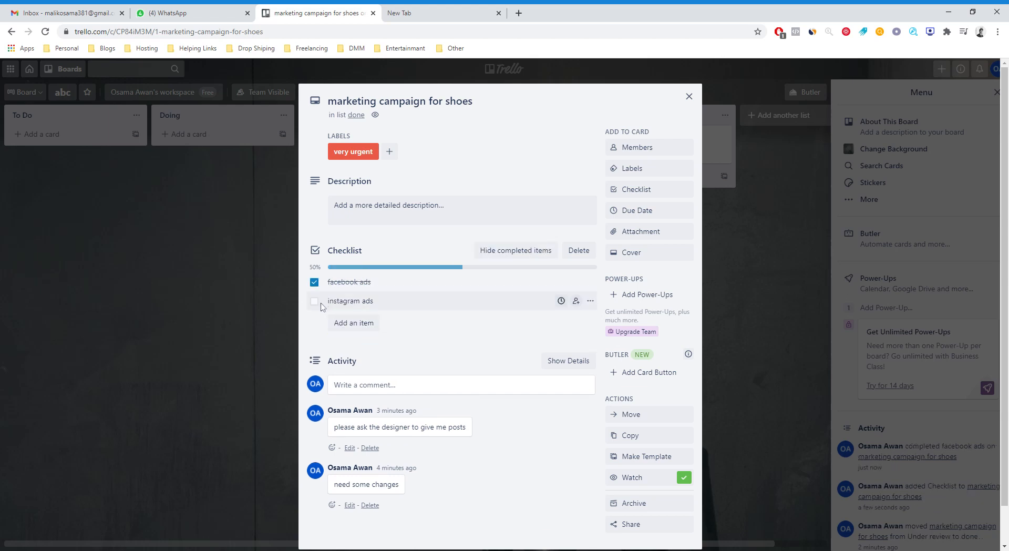
left_click(315, 302)
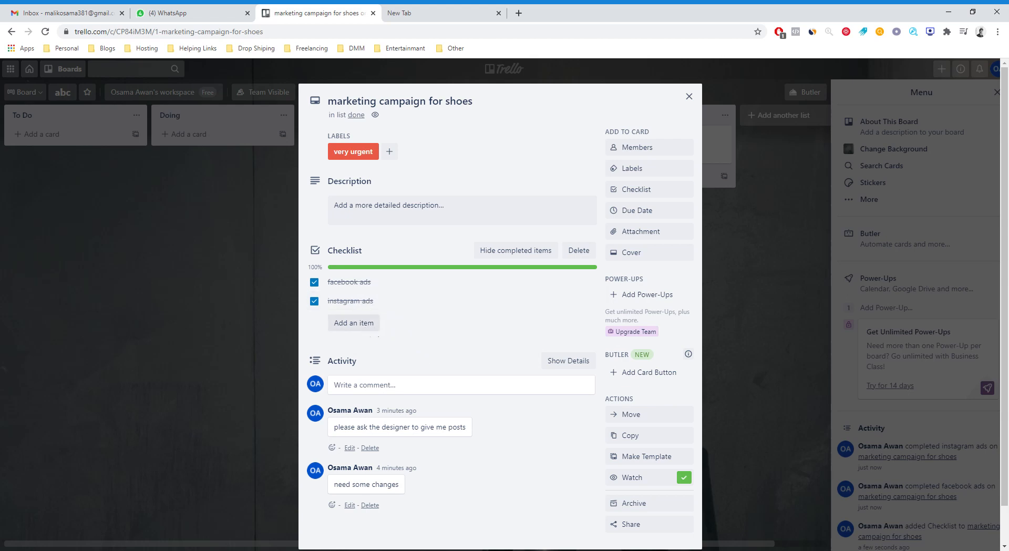
left_click(264, 349)
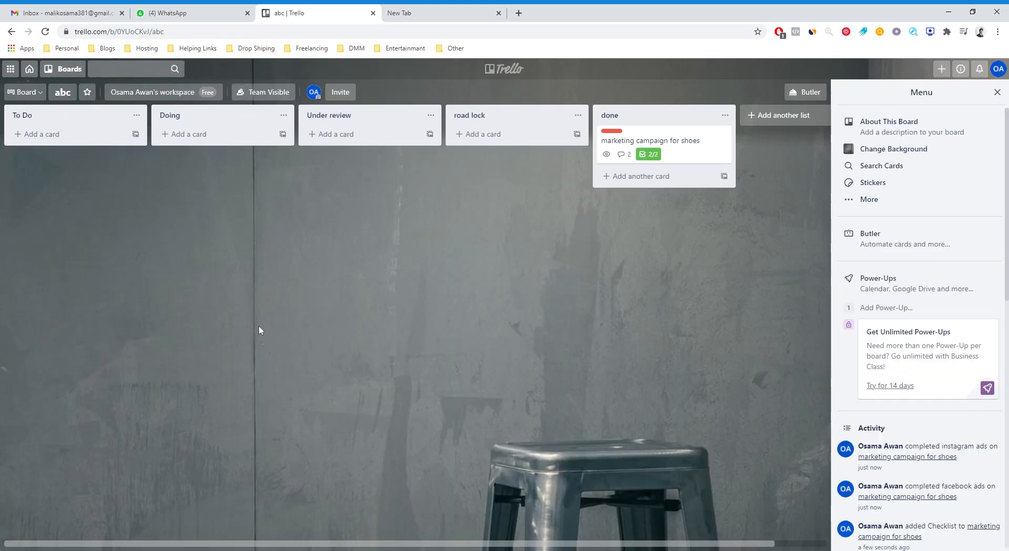
Assign the listed board member to the marketing campaign for shoes card and close the card details.
left_click(689, 152)
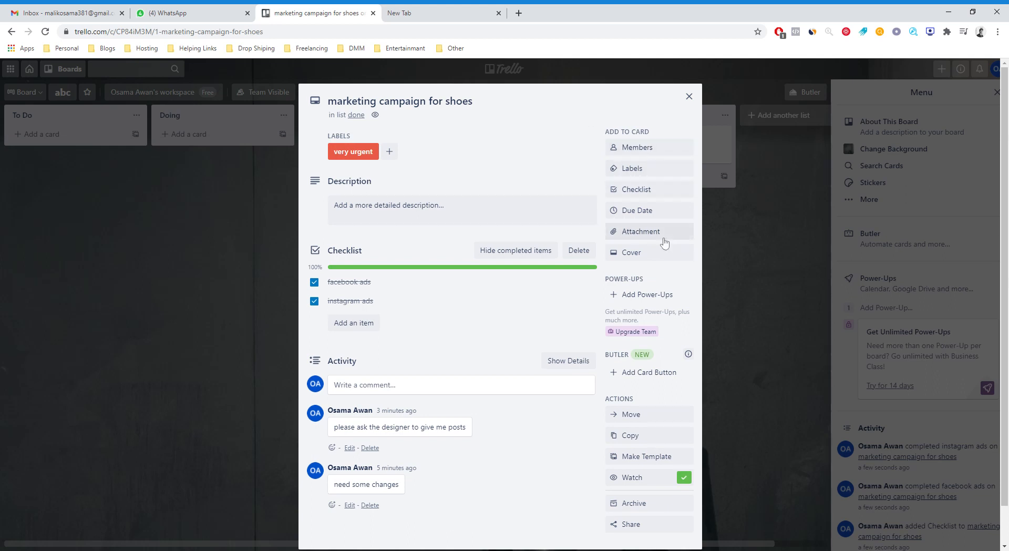
left_click(652, 148)
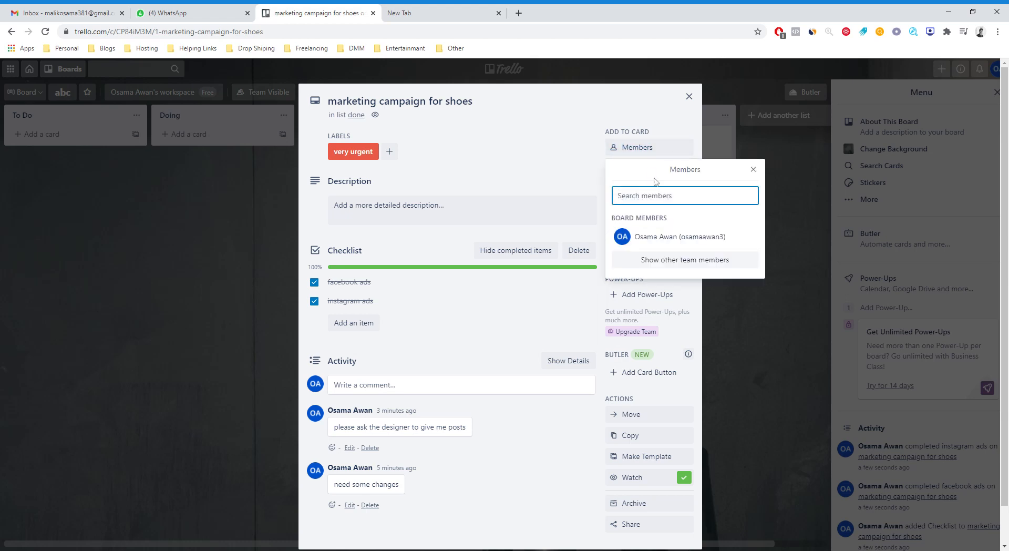
left_click(660, 248)
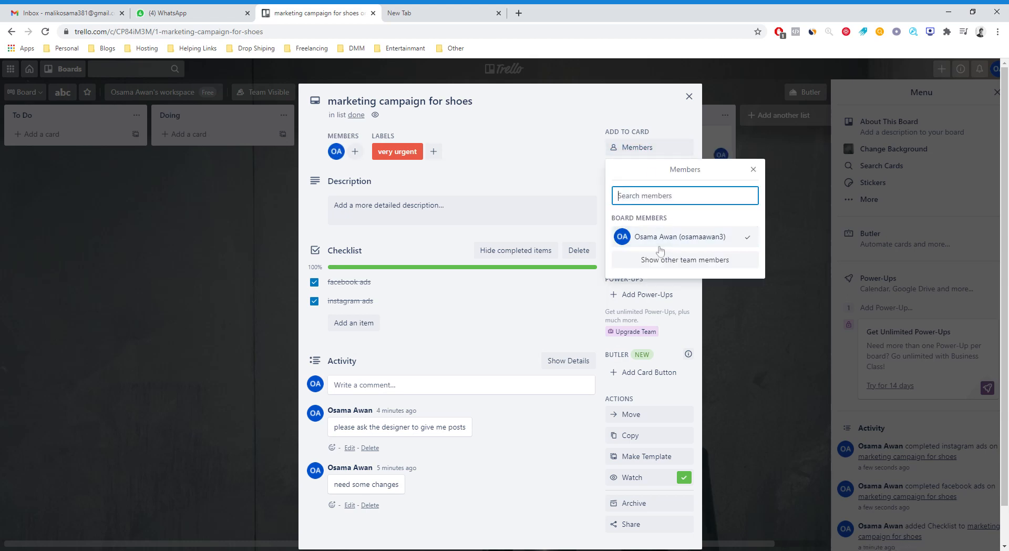
left_click(689, 96)
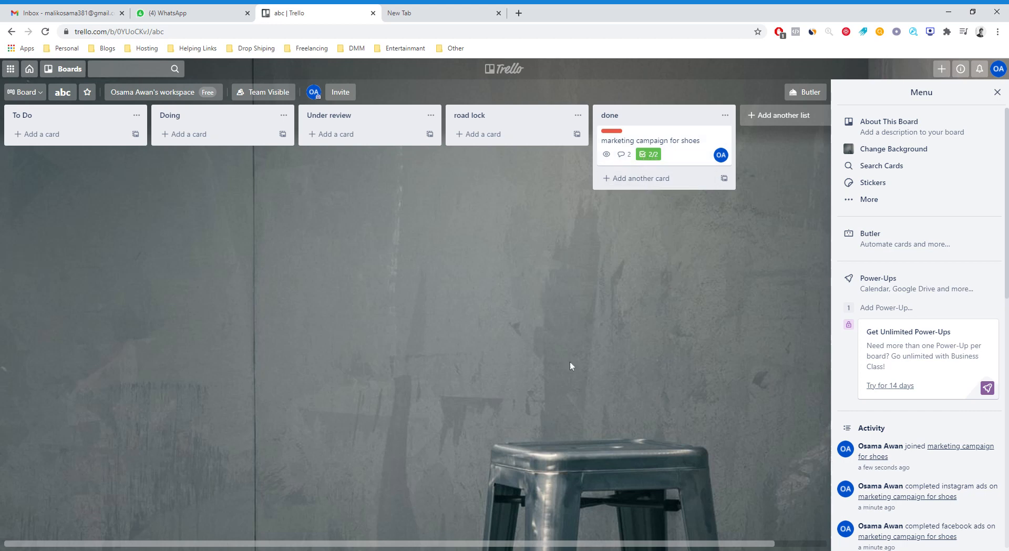
Open the Personal board and add a card titled "videos to watch" to the Learning list.
left_click(31, 69)
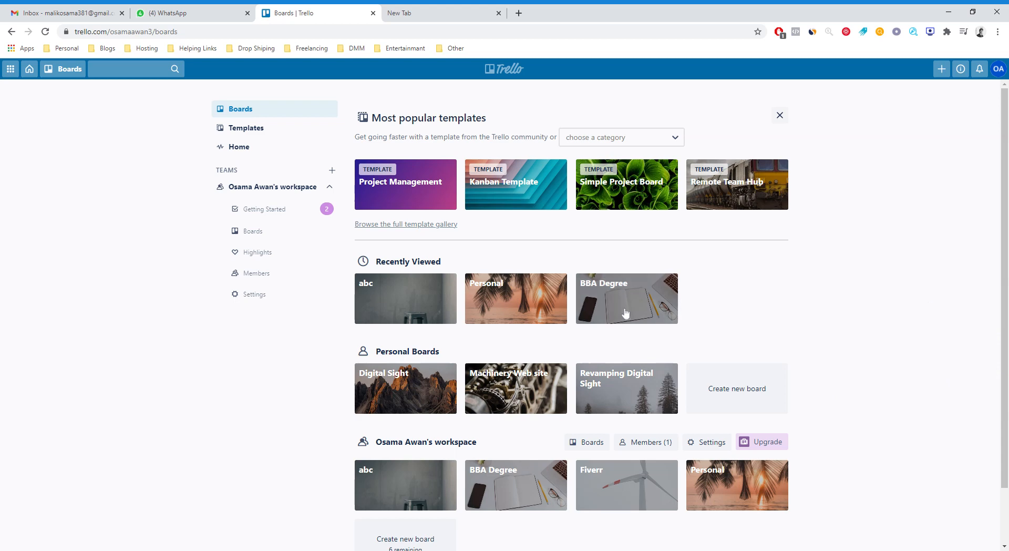
left_click(527, 309)
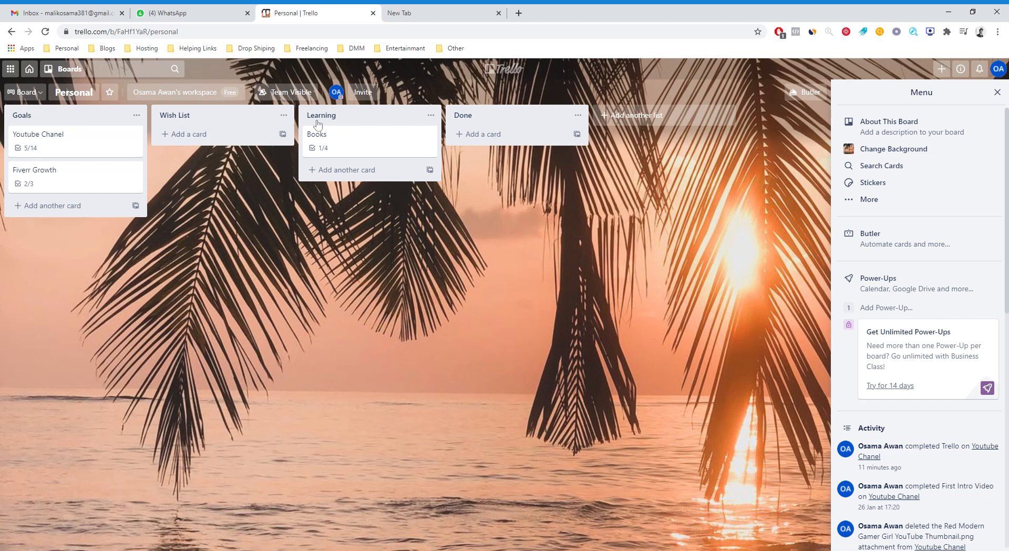
left_click(347, 170)
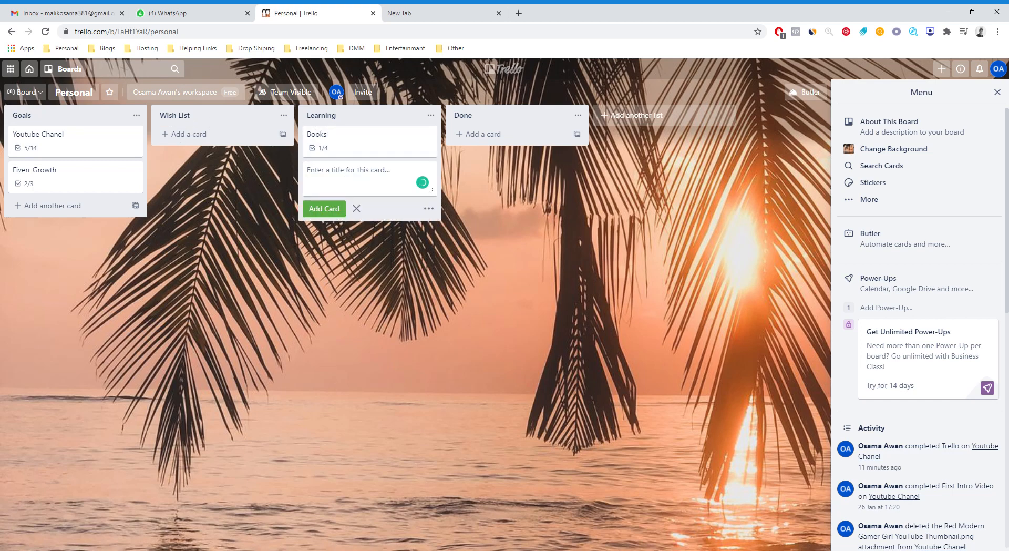
type("videos to watch")
left_click(323, 209)
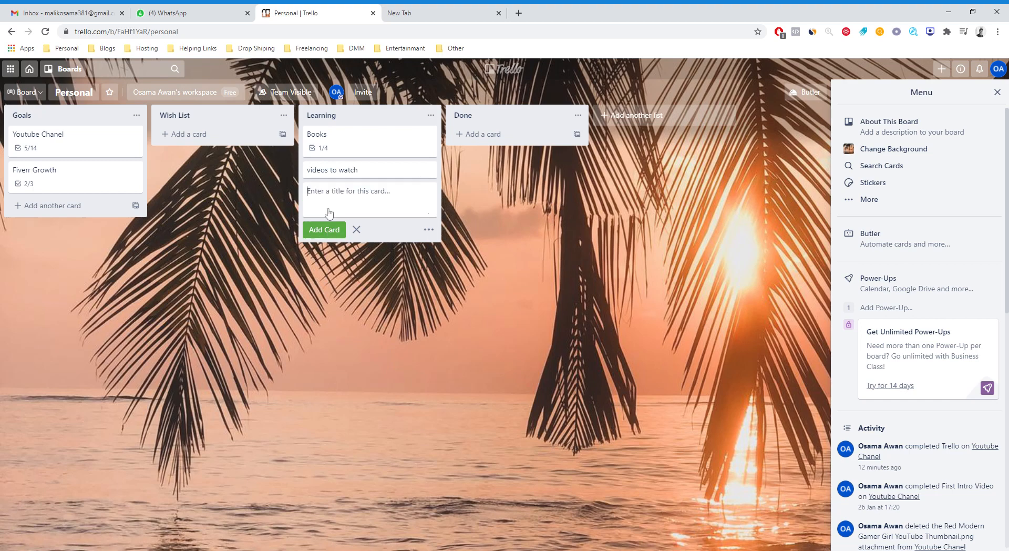
left_click(431, 172)
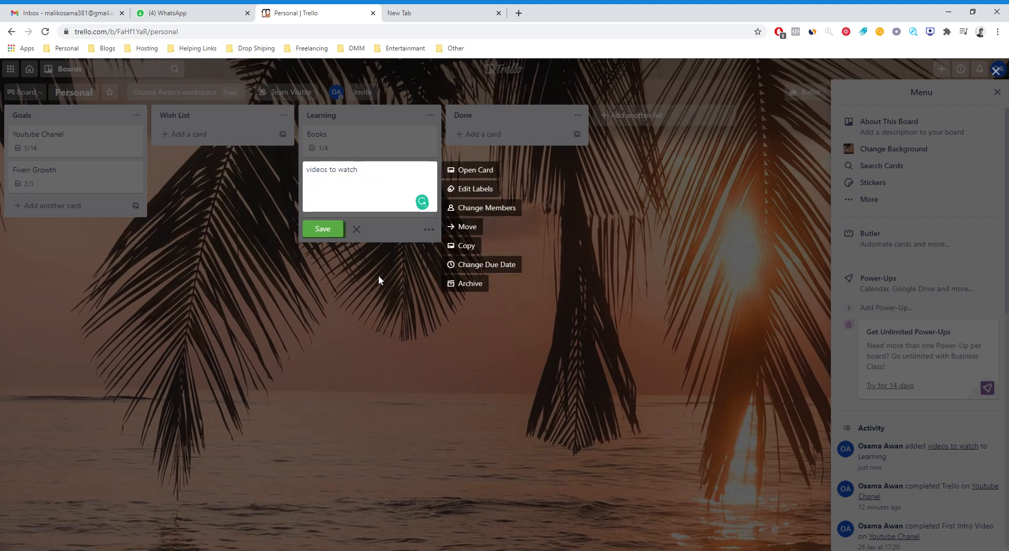
left_click(379, 276)
left_click(330, 171)
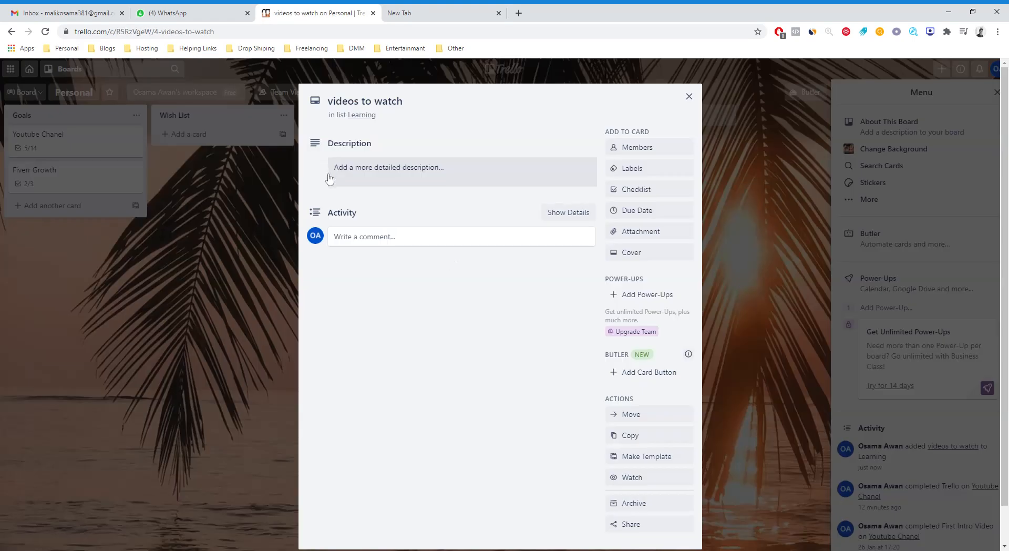
left_click(669, 191)
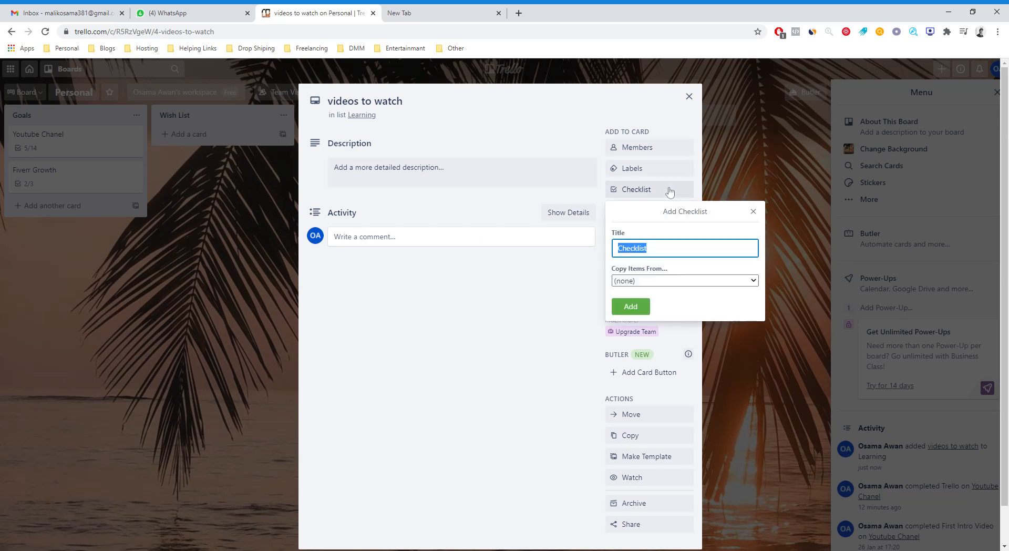
left_click(686, 283)
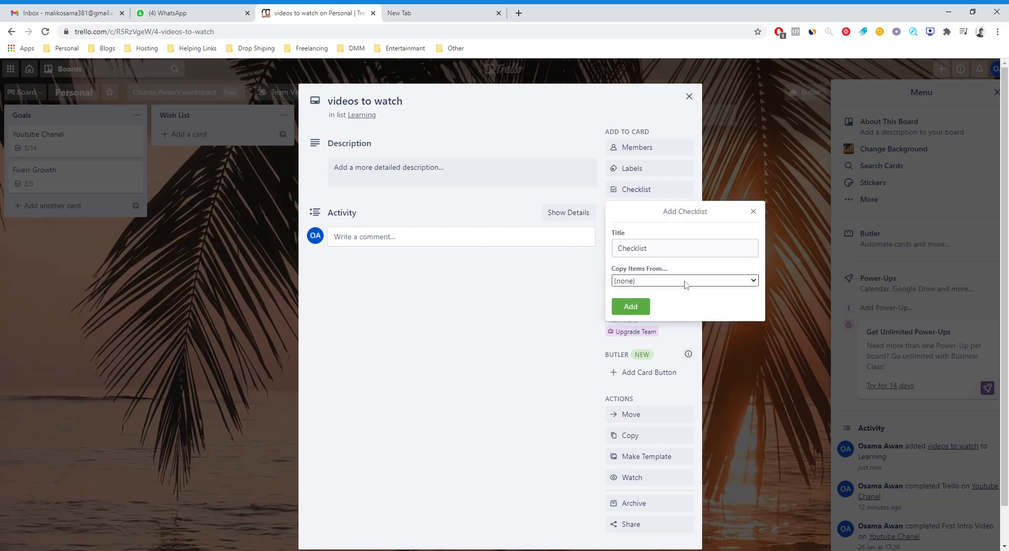
left_click(475, 283)
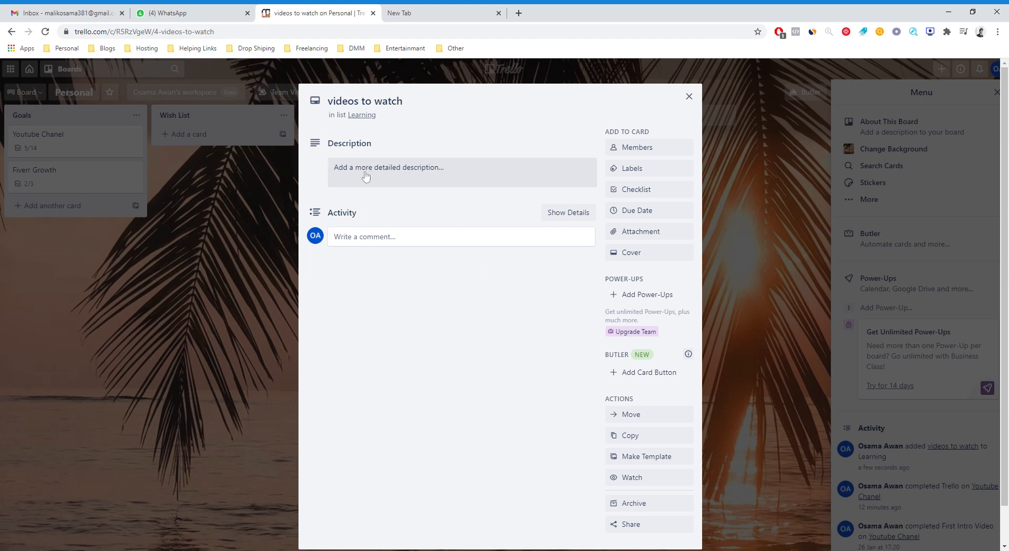
left_click(228, 255)
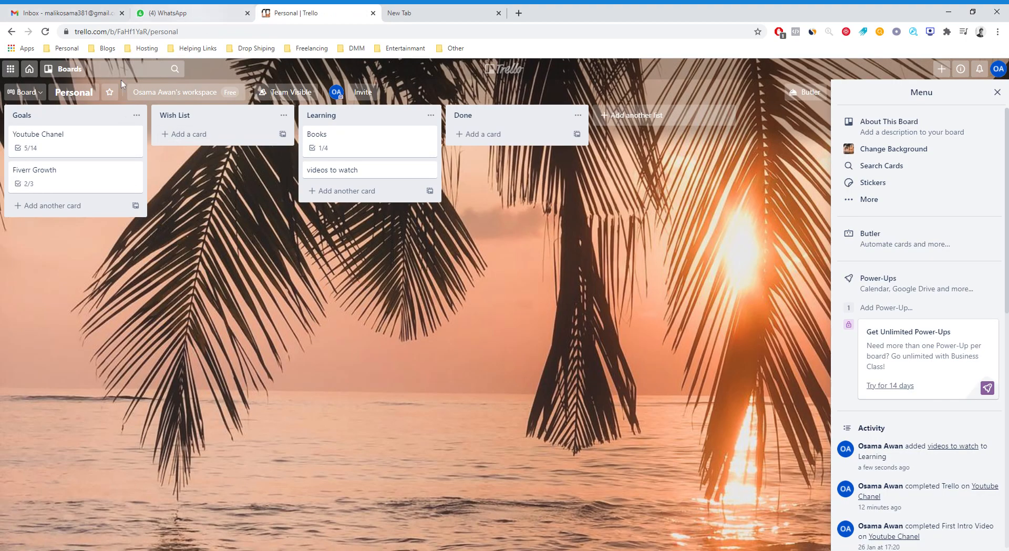
Open the 6 month long term goal card on the Revamping Digital Sight board and review its checklists.
left_click(33, 73)
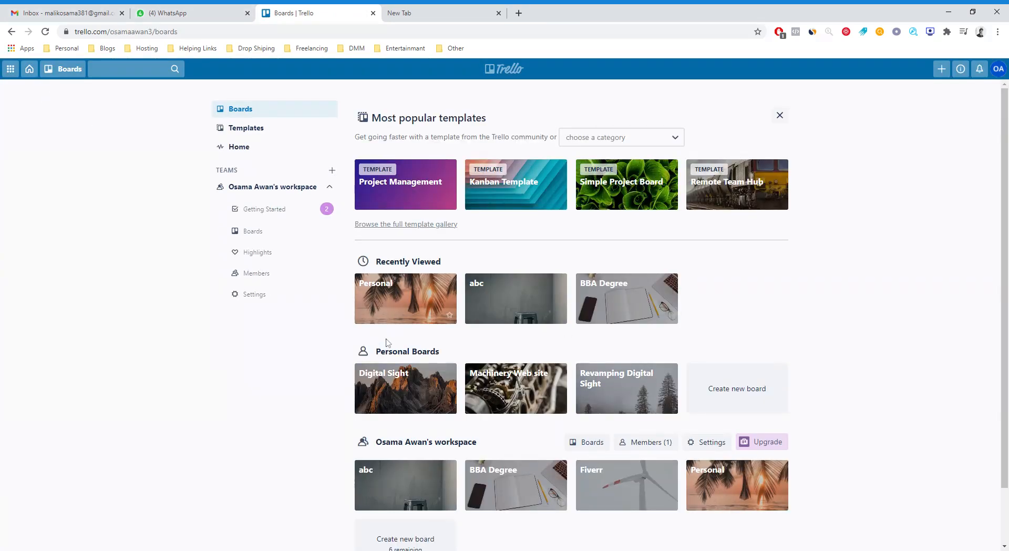
scroll(578, 345, "down", 2)
left_click(656, 342)
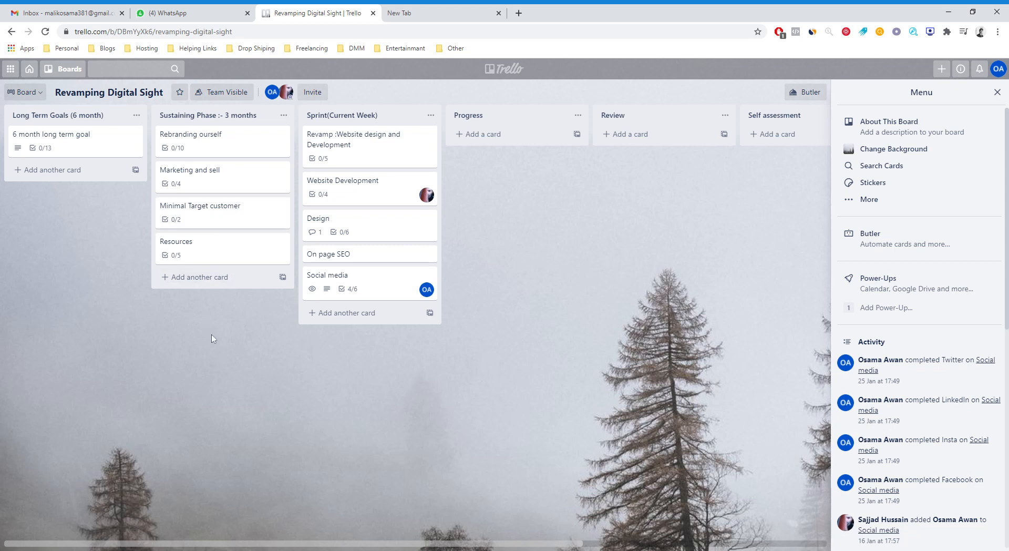
left_click(93, 144)
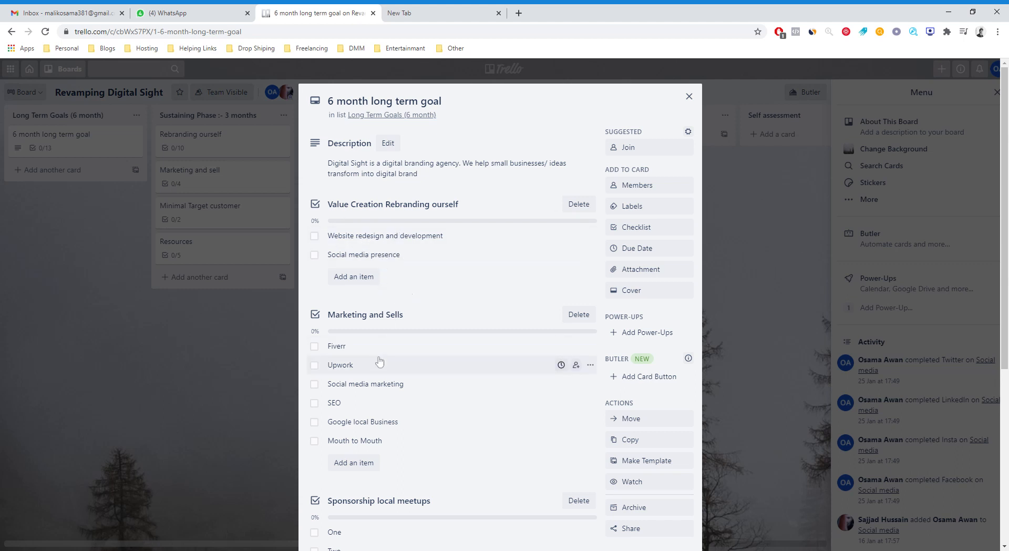
scroll(379, 392, "down", 4)
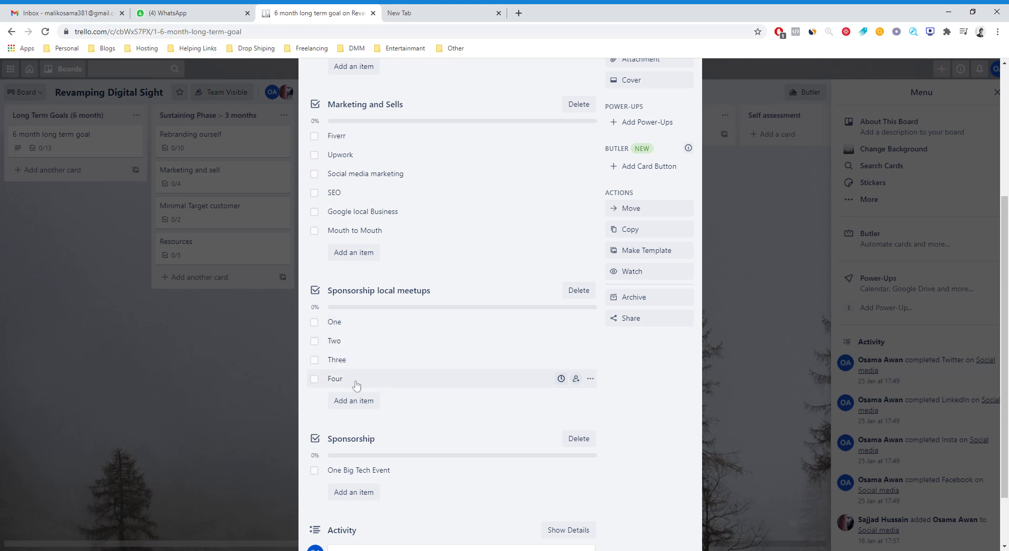
Check and uncheck the One item under Sponsorship local meetups and the One Big Tech Event item under Sponsorship.
left_click(316, 324)
left_click(314, 323)
scroll(420, 408, "down", 2)
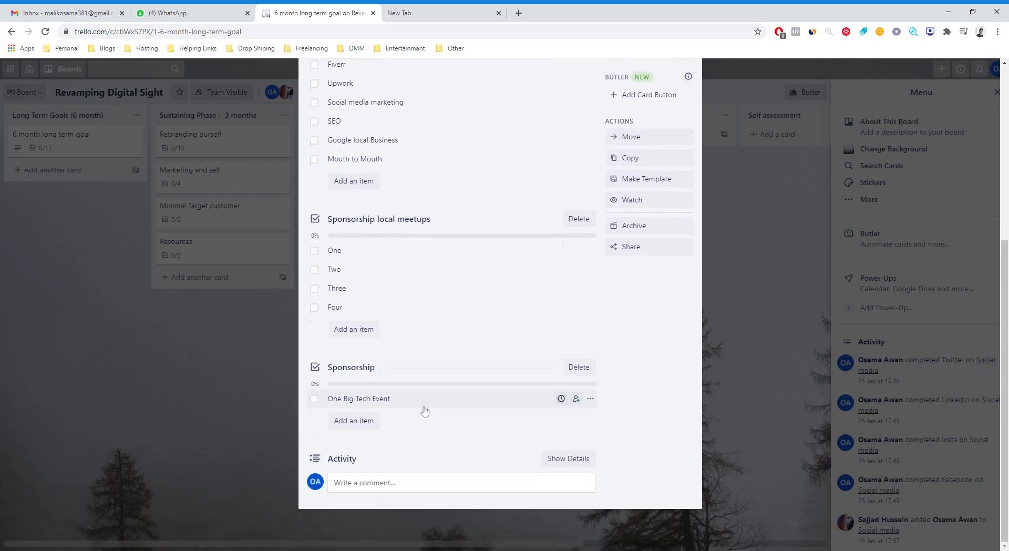
left_click(316, 401)
left_click(315, 401)
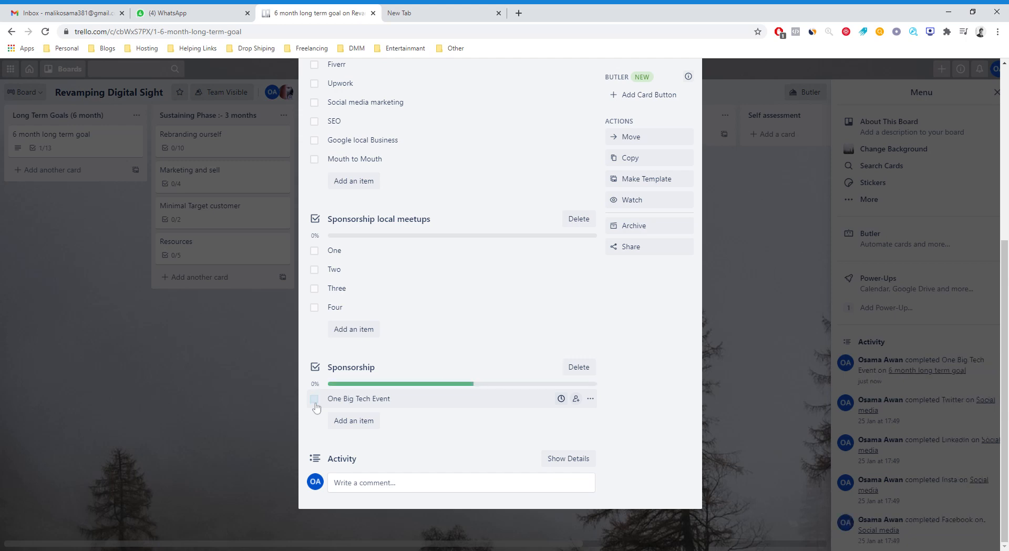
Close the 6 month long term goal card and review the Website and Social Media checklists on the Rebranding ourself card.
left_click(220, 359)
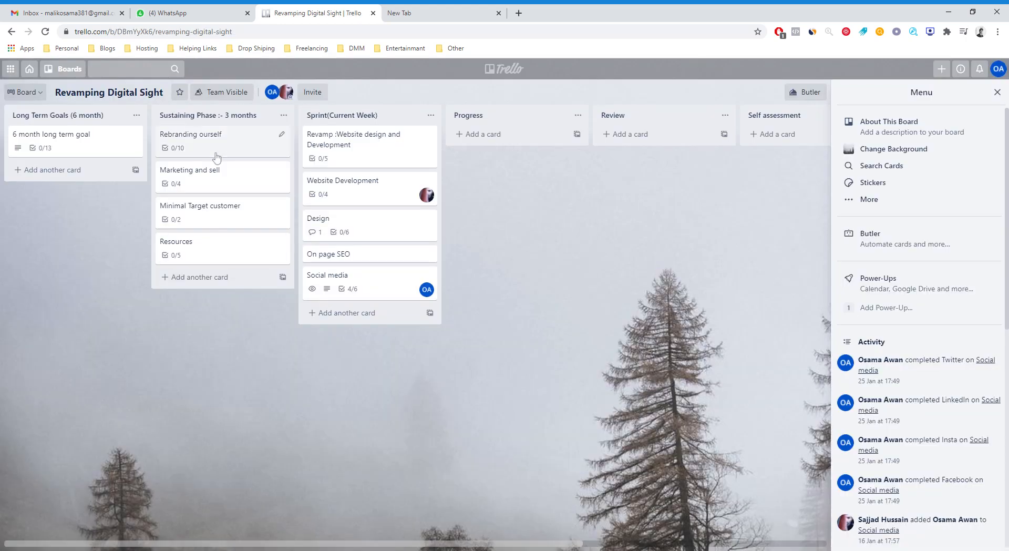
left_click(216, 157)
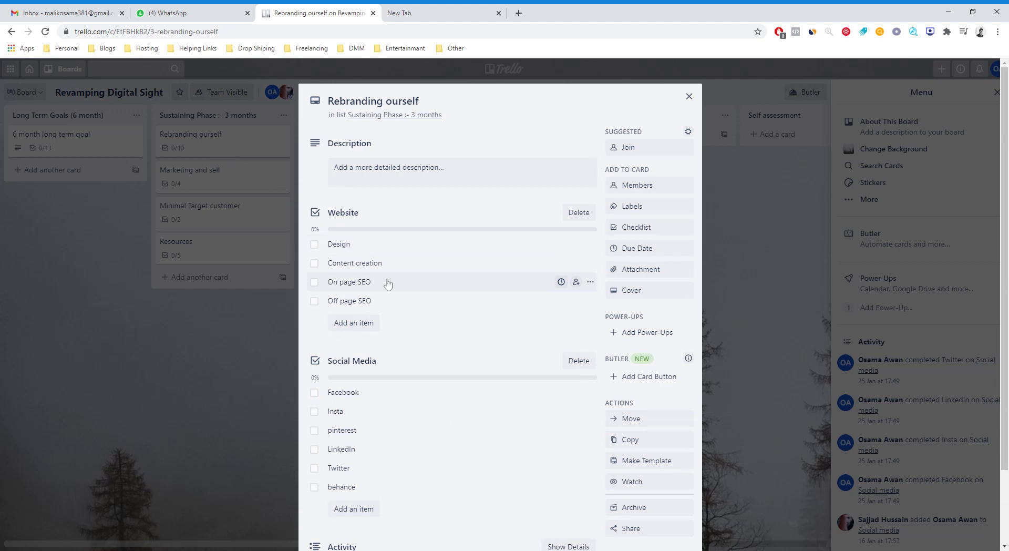
scroll(395, 415, "down", 3)
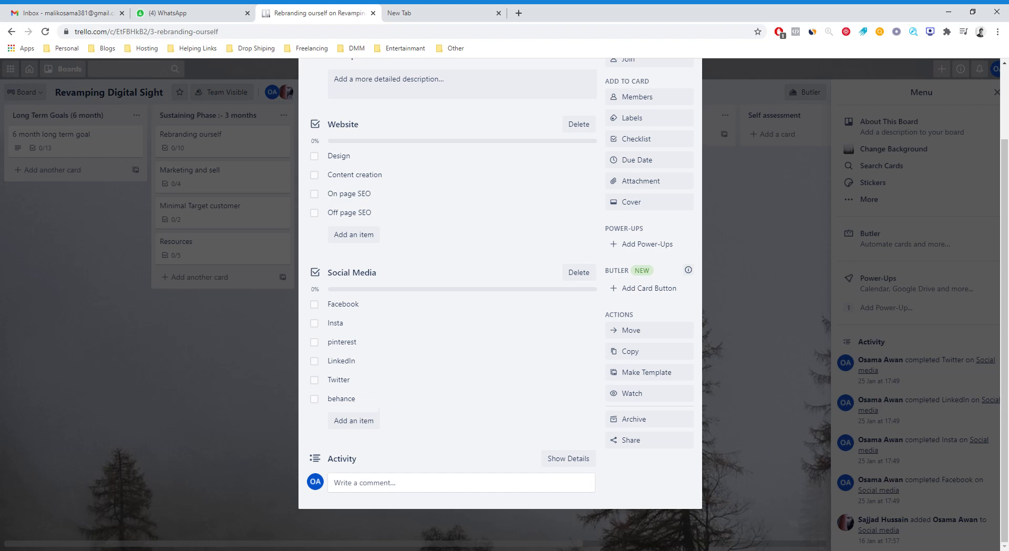
double_click(234, 382)
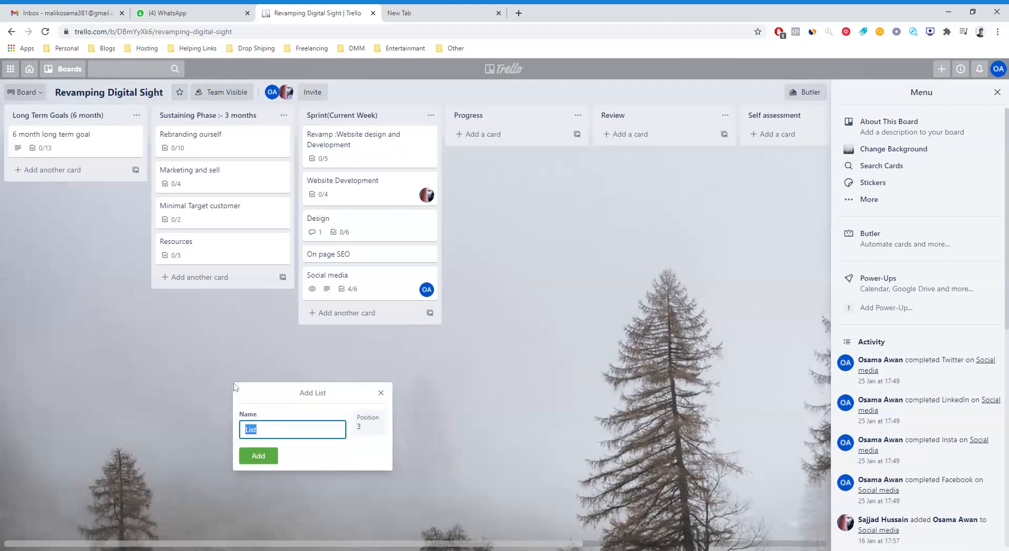
left_click(380, 392)
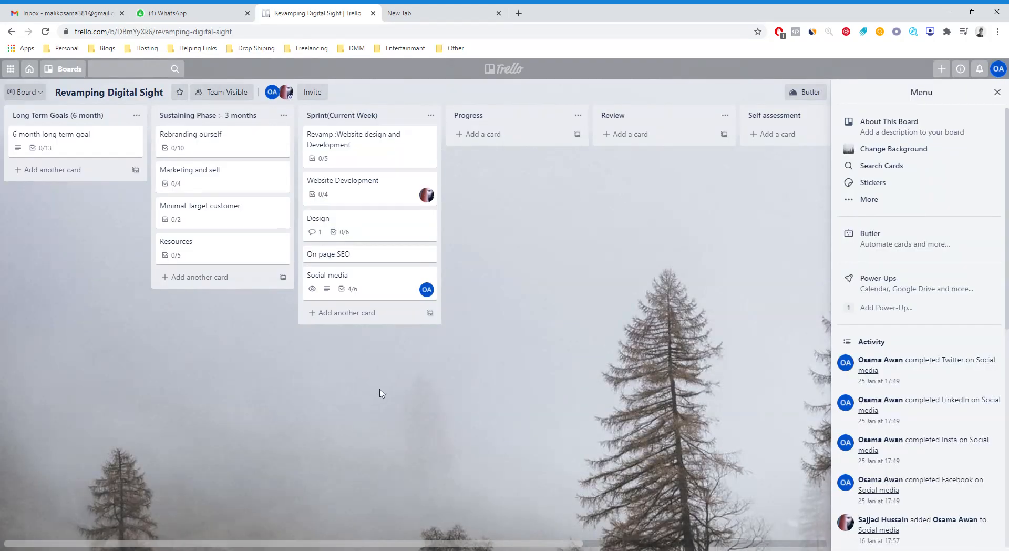
Open the Resources card, check and uncheck its 2 Graphics and Videography team item, and close the card.
left_click(187, 259)
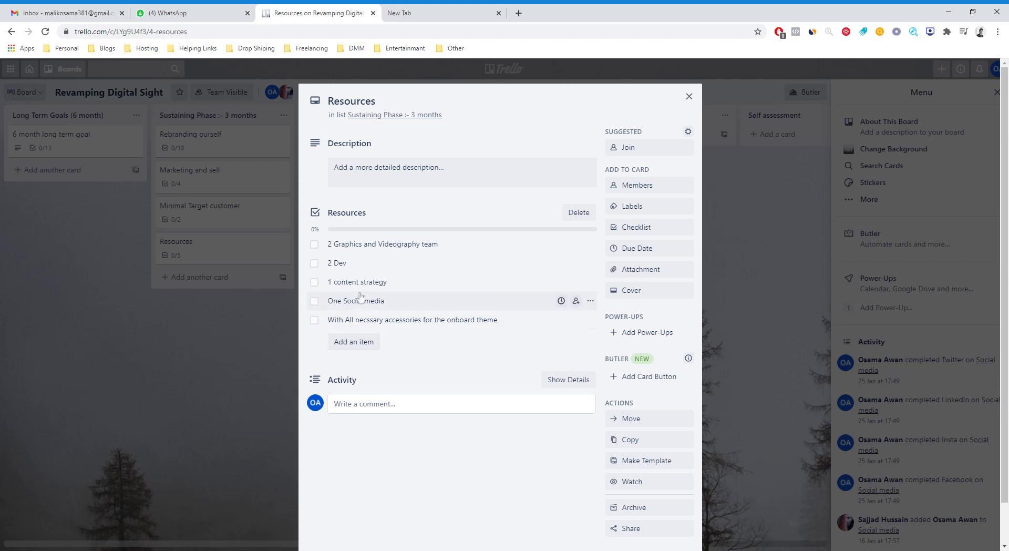
left_click(314, 244)
left_click(314, 245)
left_click(210, 304)
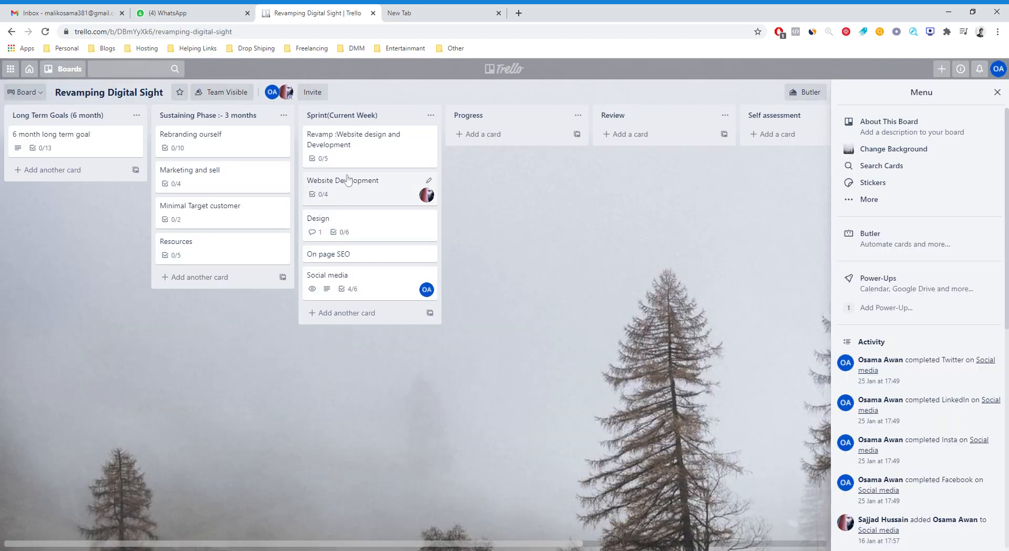
Review the Website Development card in Sprint(Current Week), and try editing and checking its Check all functionalities item.
left_click(372, 195)
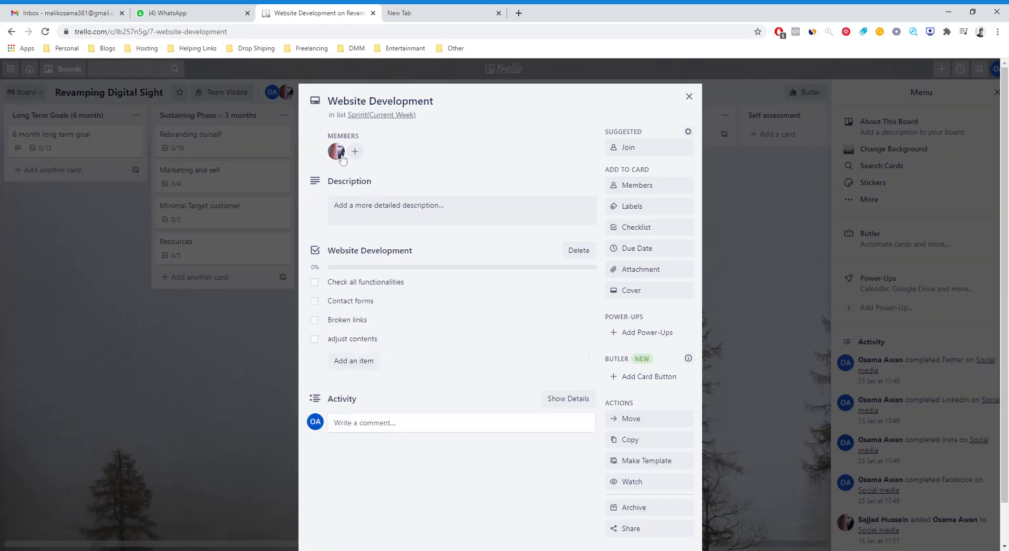
double_click(228, 345)
left_click(364, 194)
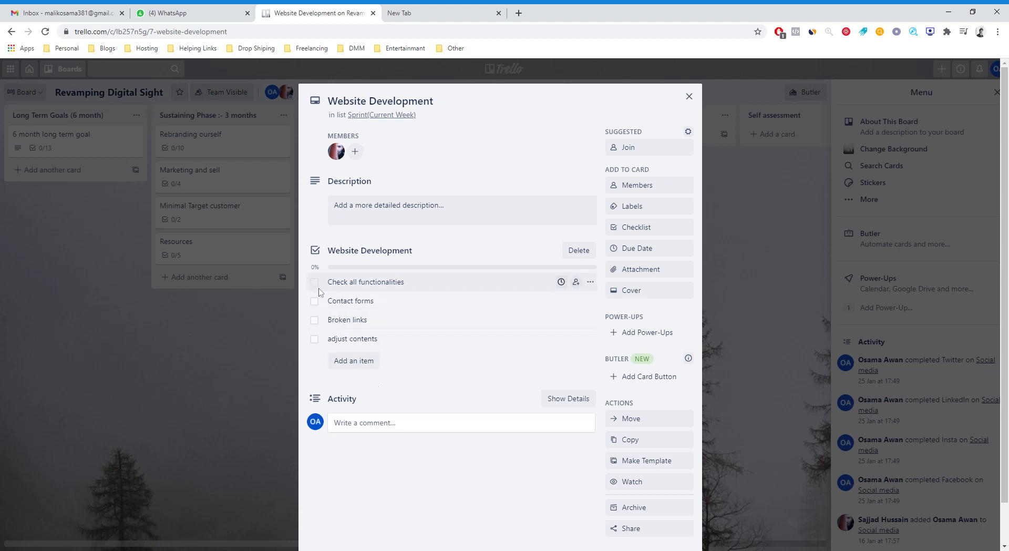
left_click(352, 288)
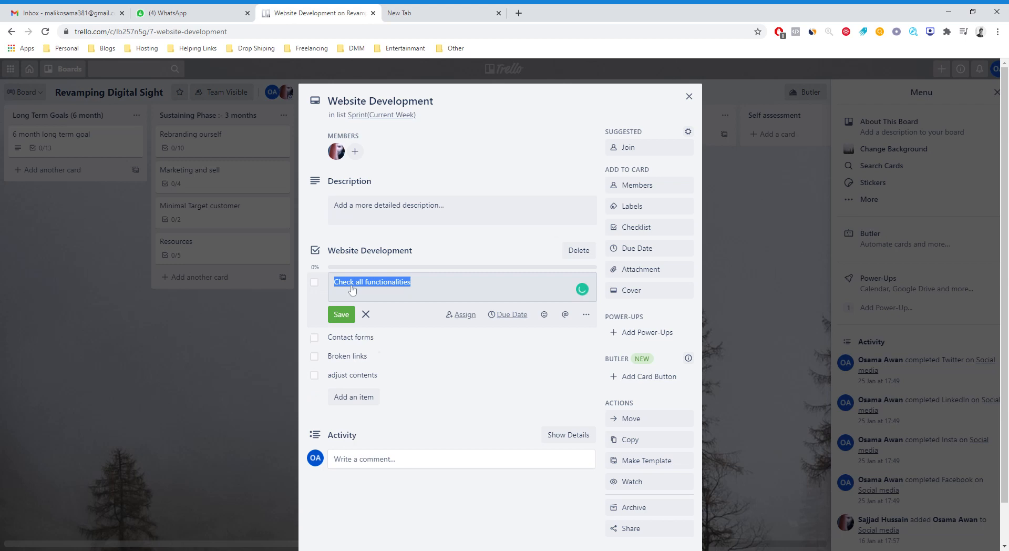
left_click(366, 314)
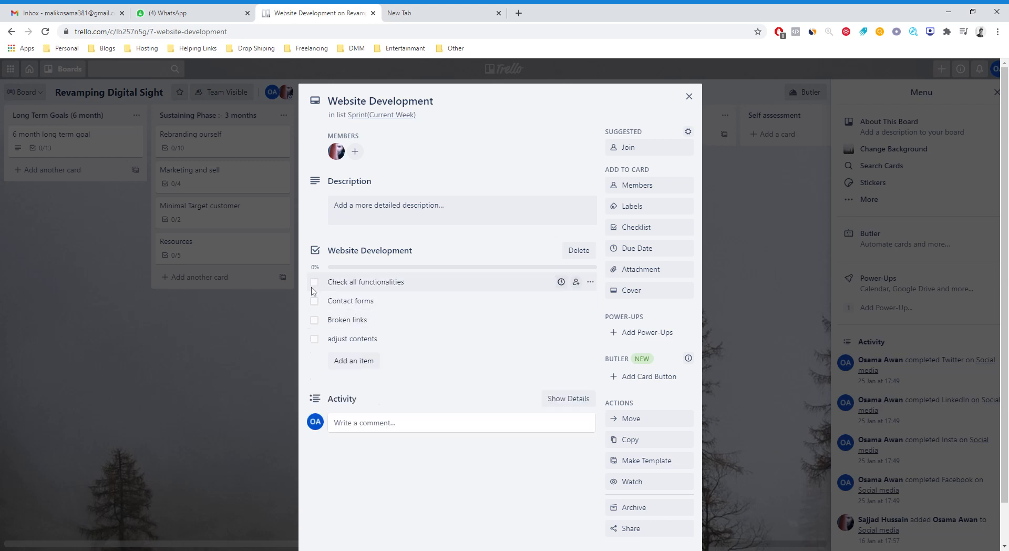
left_click(315, 283)
left_click(246, 309)
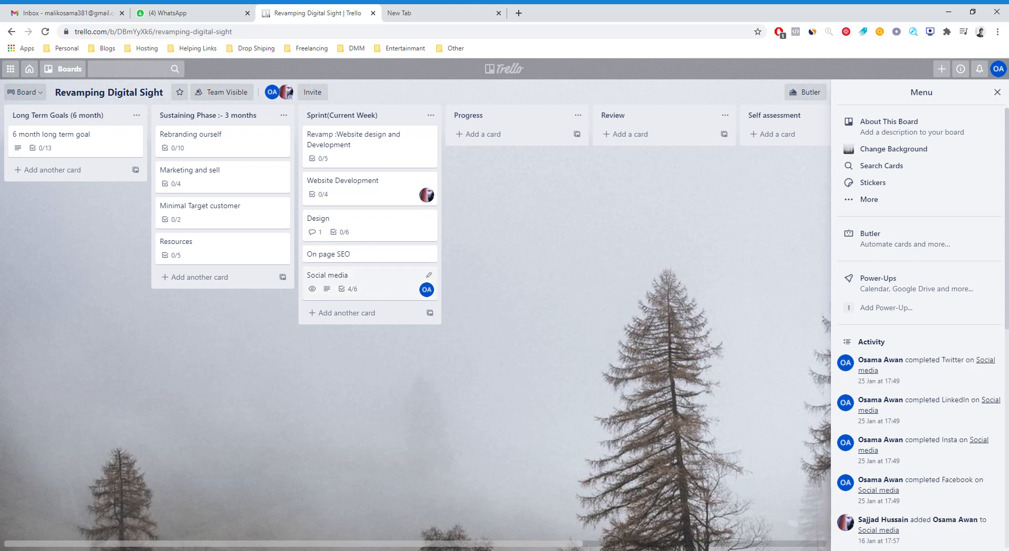
Move the pinterest checklist item below Twitter on the Social media card and close the card.
left_click(374, 293)
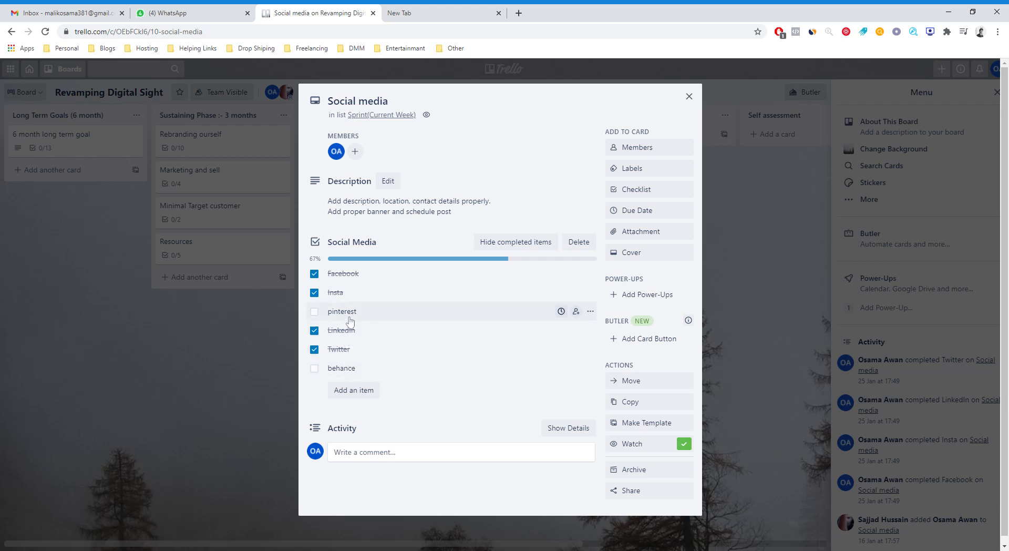
left_click_drag(351, 321, 352, 357)
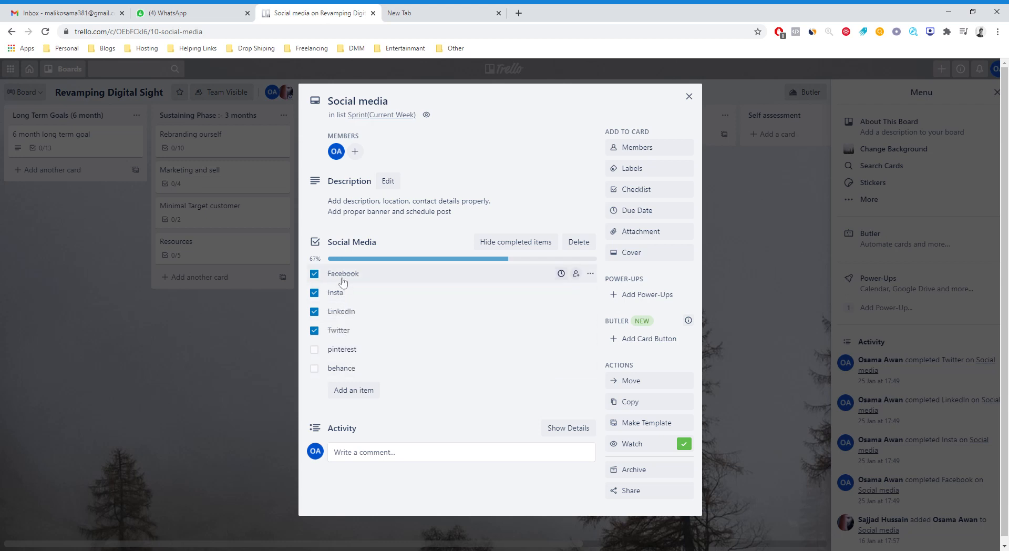
left_click(294, 342)
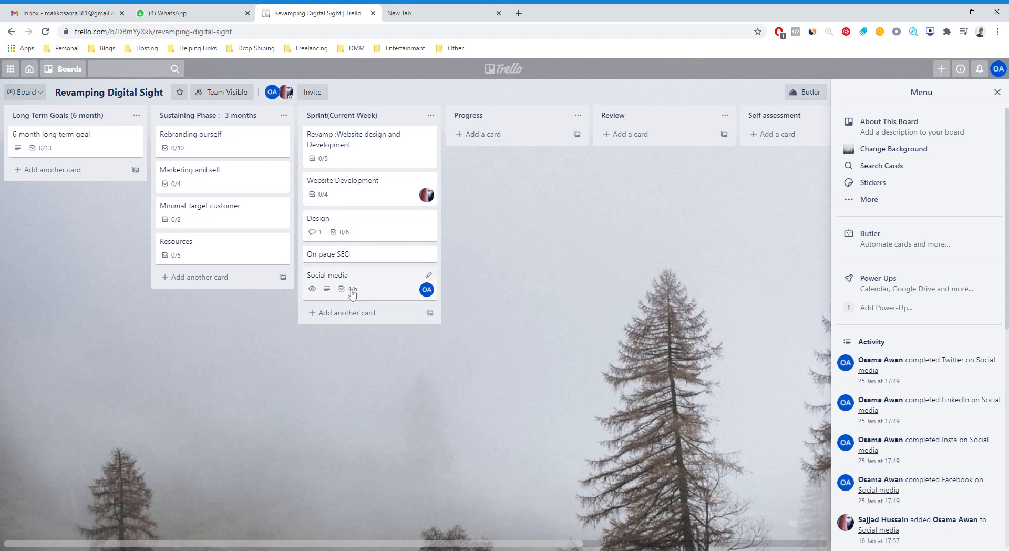
Move the Social media card from Sprint(Current Week) to Progress and back again.
left_click(380, 294)
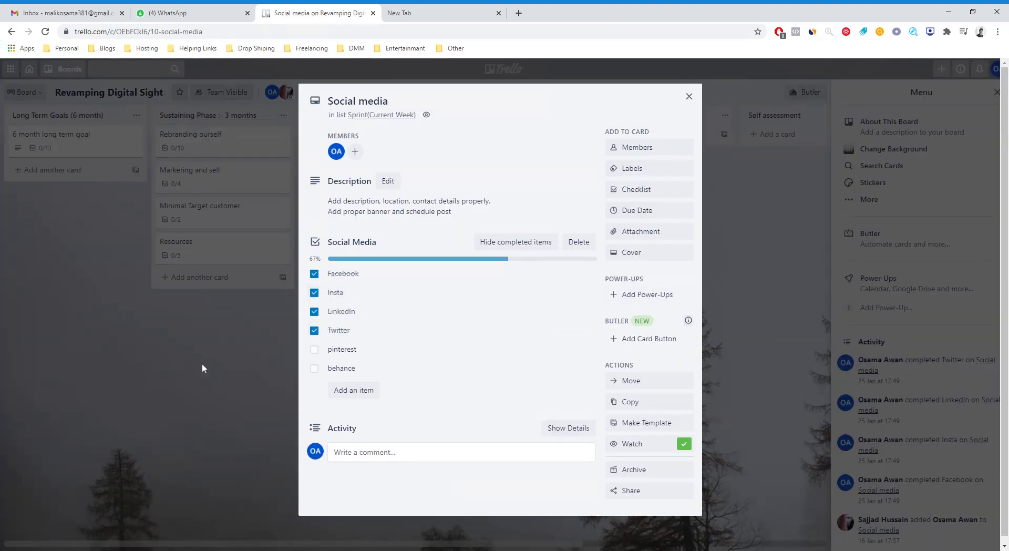
left_click(202, 364)
left_click_drag(323, 285, 467, 150)
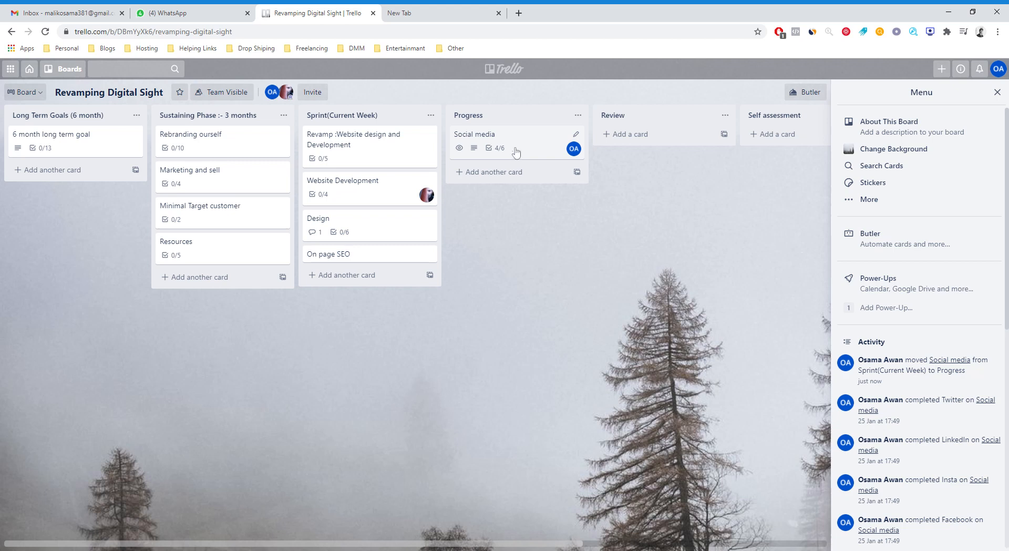
left_click_drag(516, 152, 356, 293)
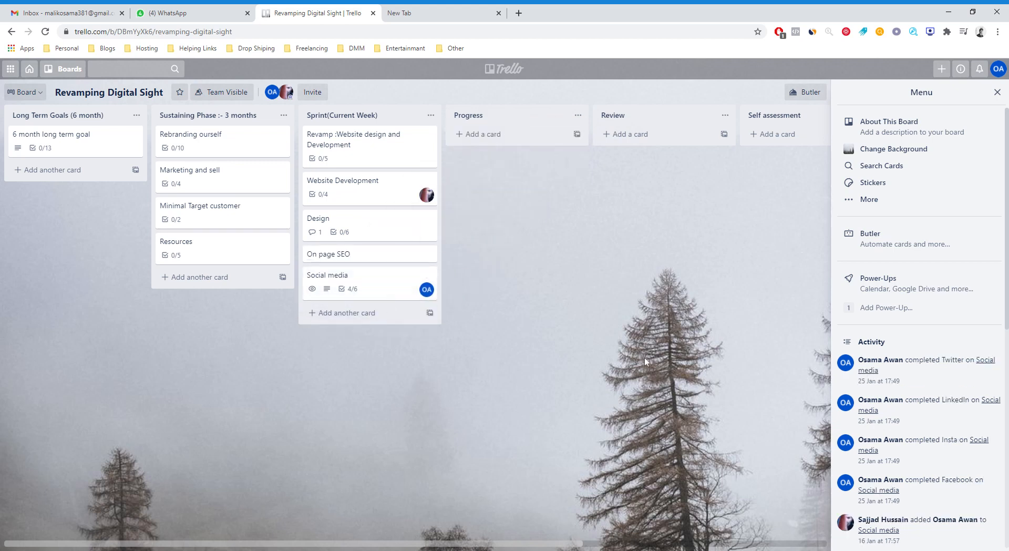
View the board's remaining lists through Result, and open the Boards overview to review the available templates and boards.
left_click_drag(515, 542, 759, 542)
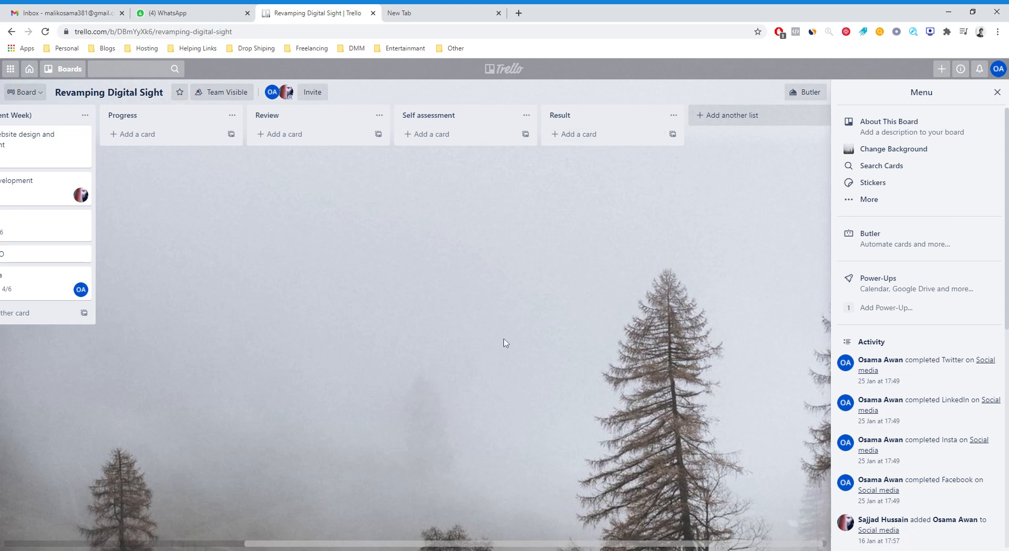
left_click(33, 72)
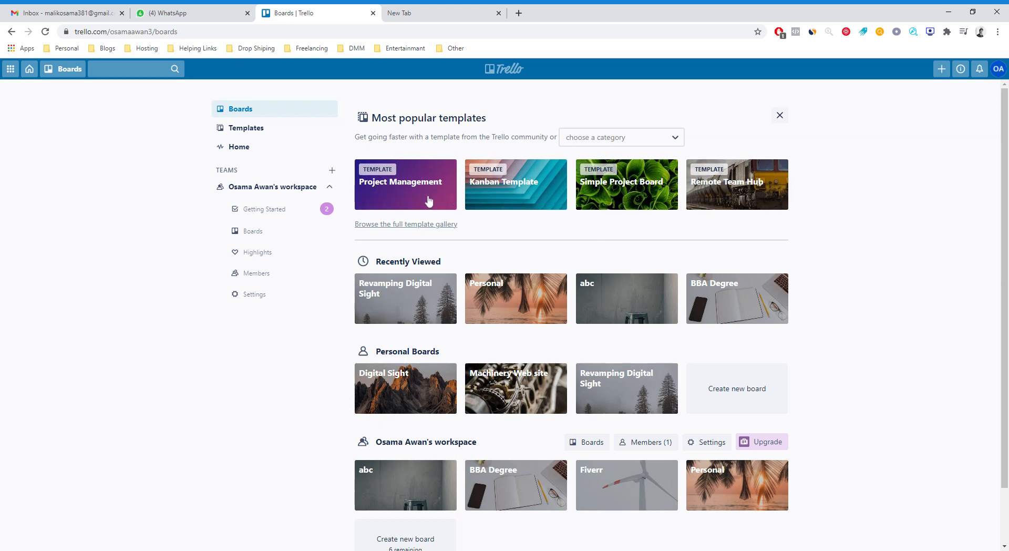
scroll(759, 349, "down", 1)
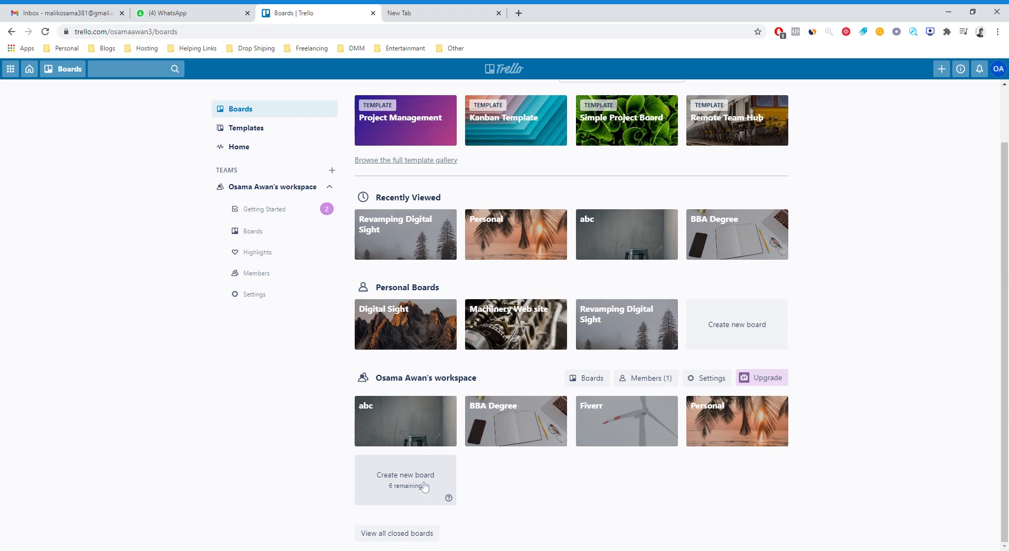
scroll(758, 144, "up", 1)
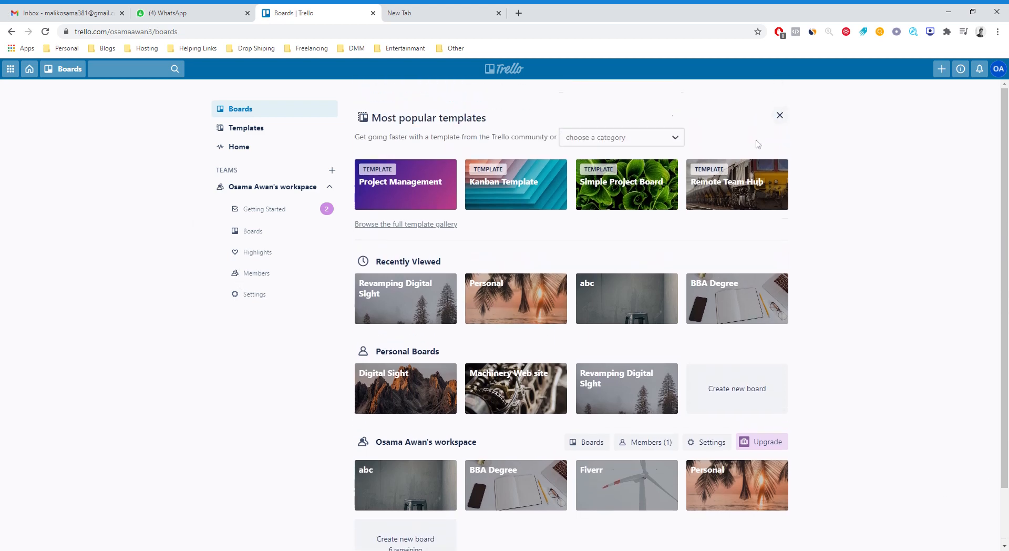